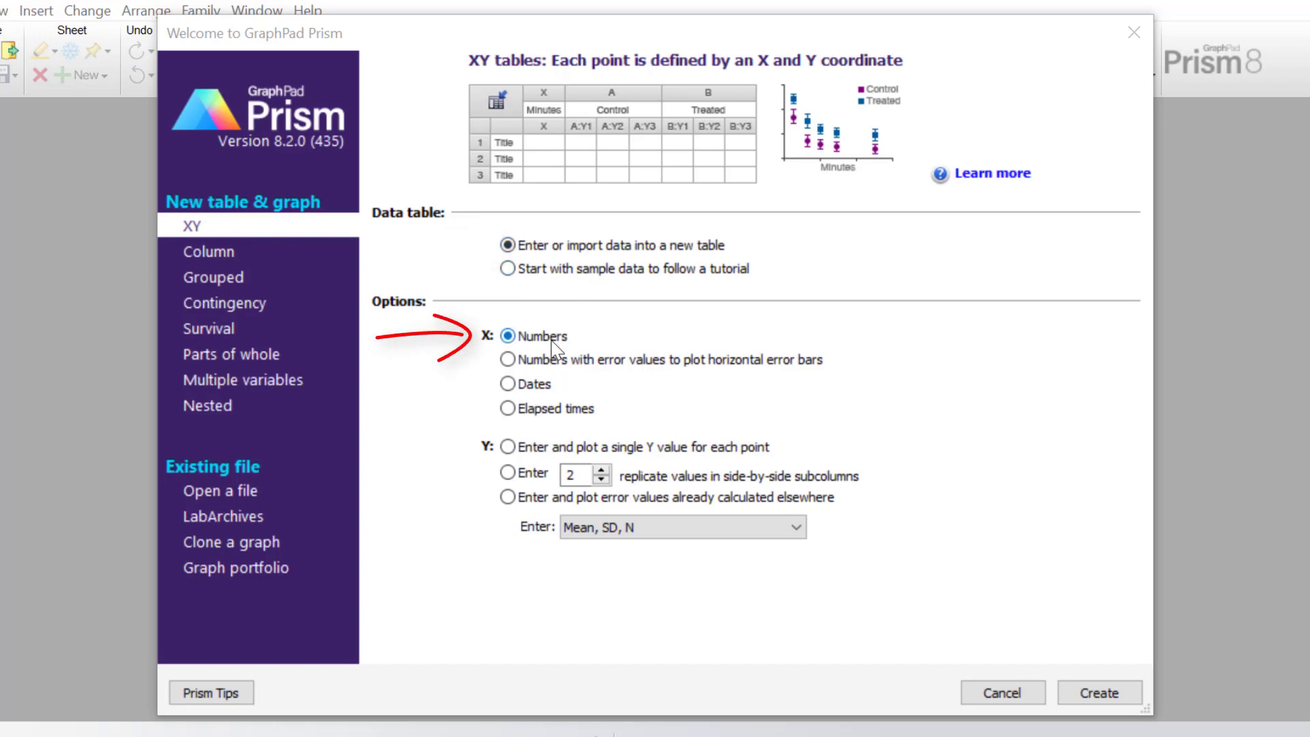
- Create a new XY data table with numeric X and 2 side-by-side replicate Y values, and title the X column Time
click(524, 481)
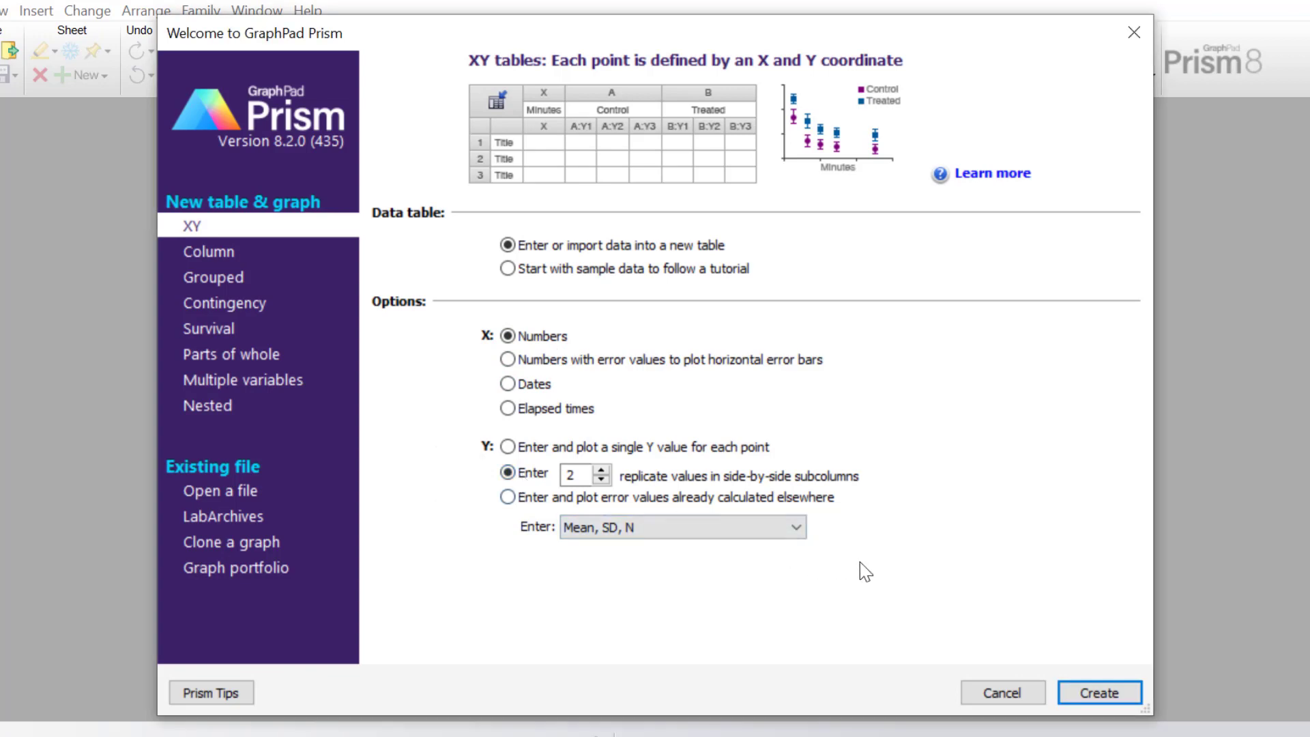
click(1083, 693)
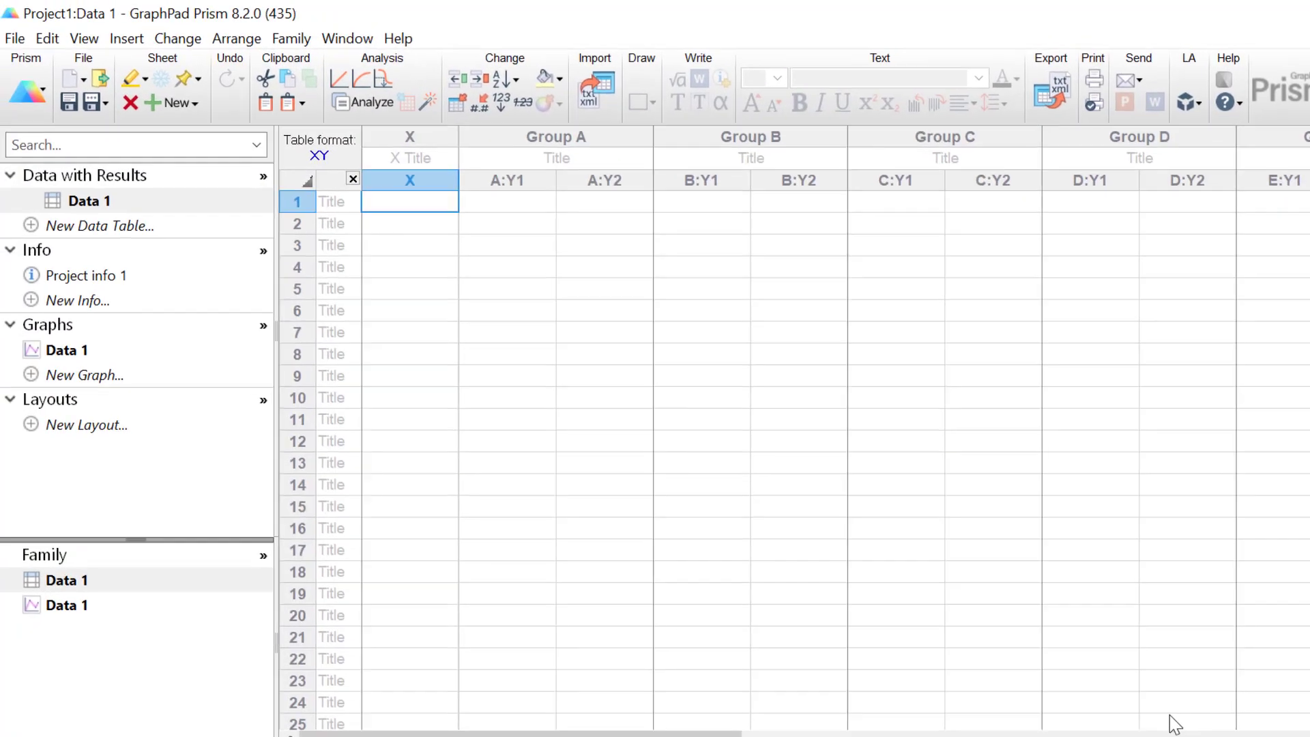
click(411, 161)
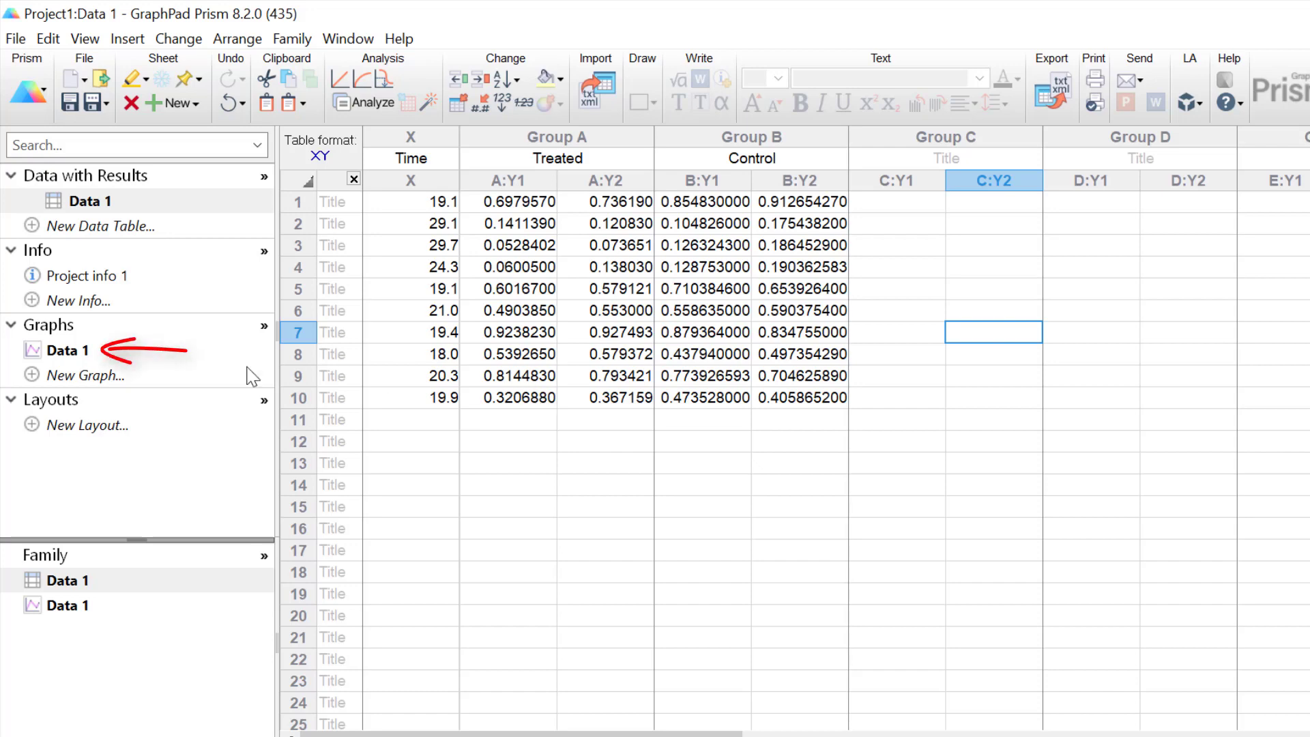
- Create the Data 1 graph as an XY plot of individual replicates with a staggered arrangement
click(99, 355)
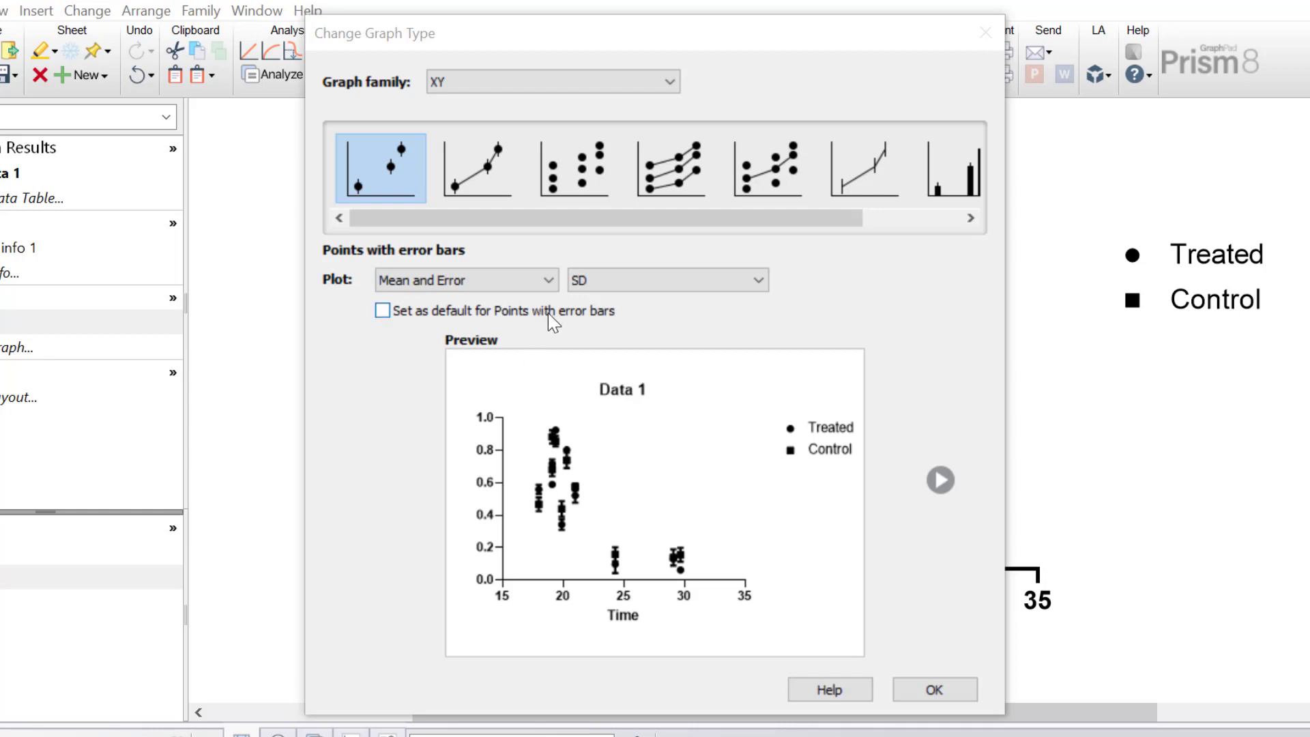
click(484, 168)
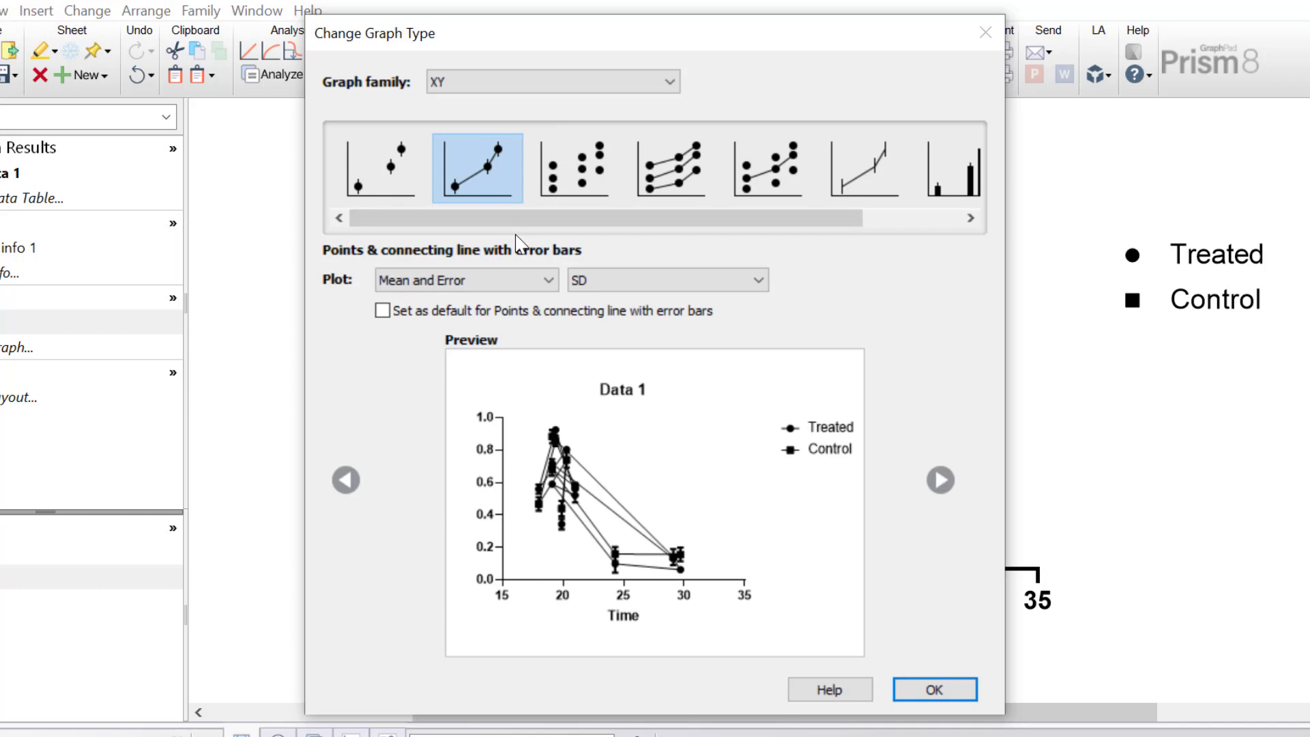
click(582, 192)
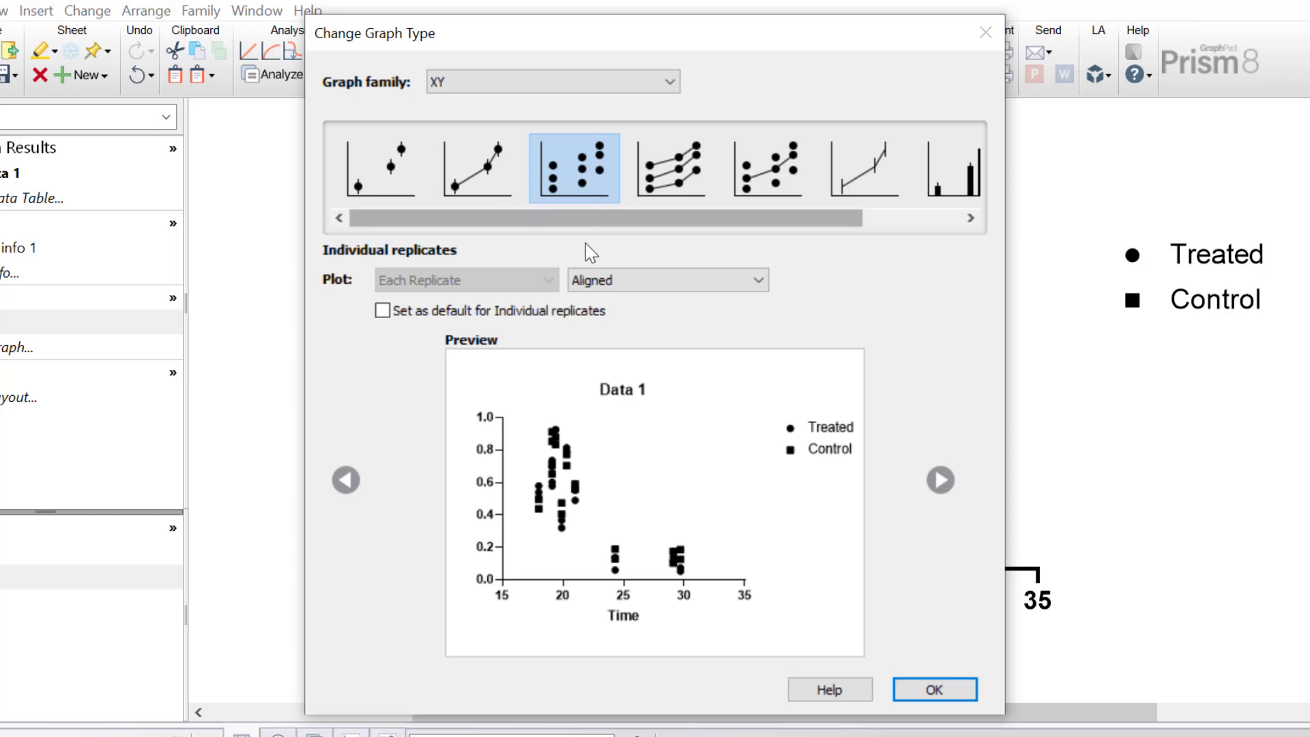
click(677, 280)
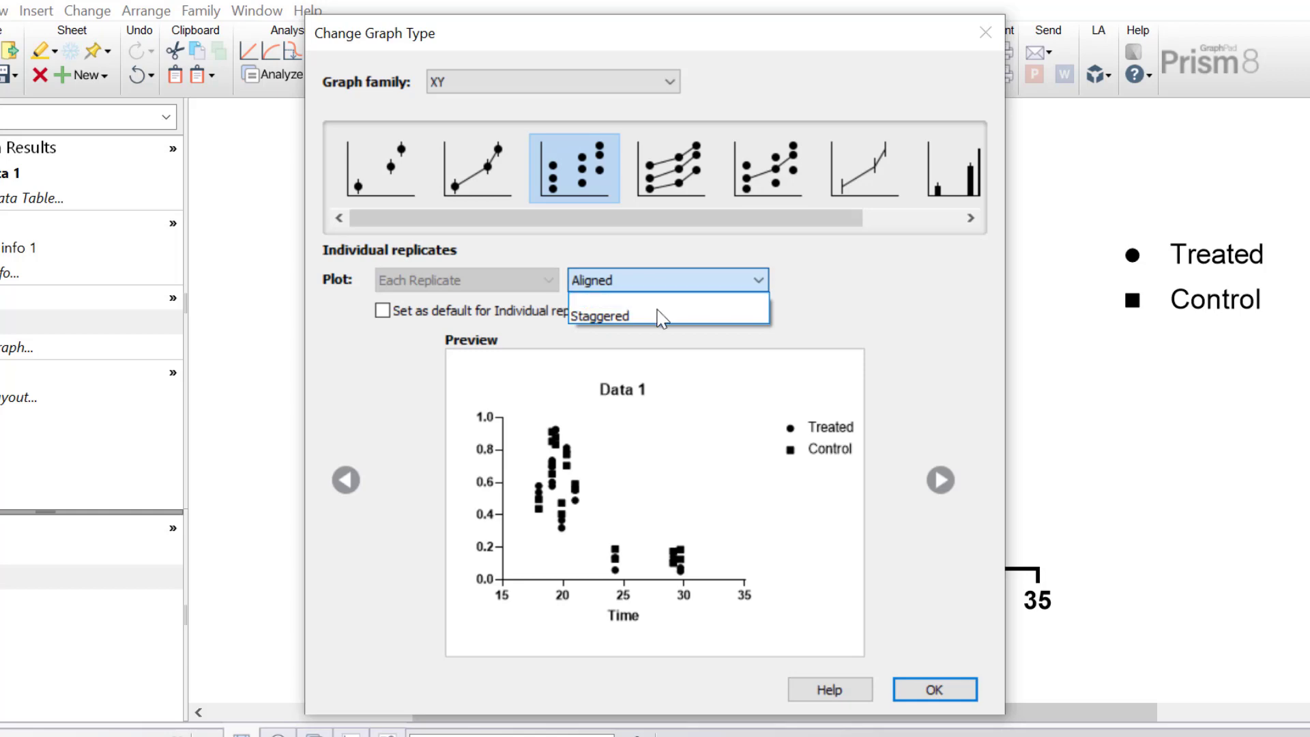
click(664, 316)
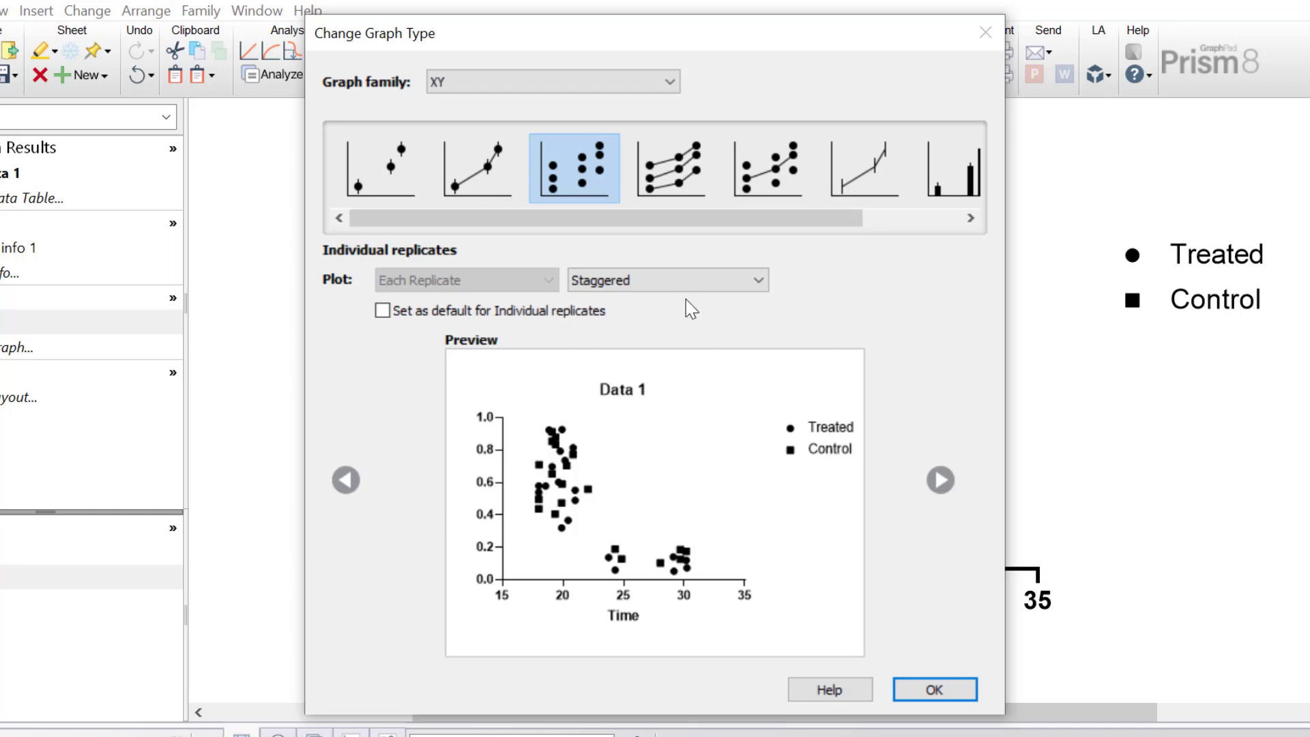
click(966, 690)
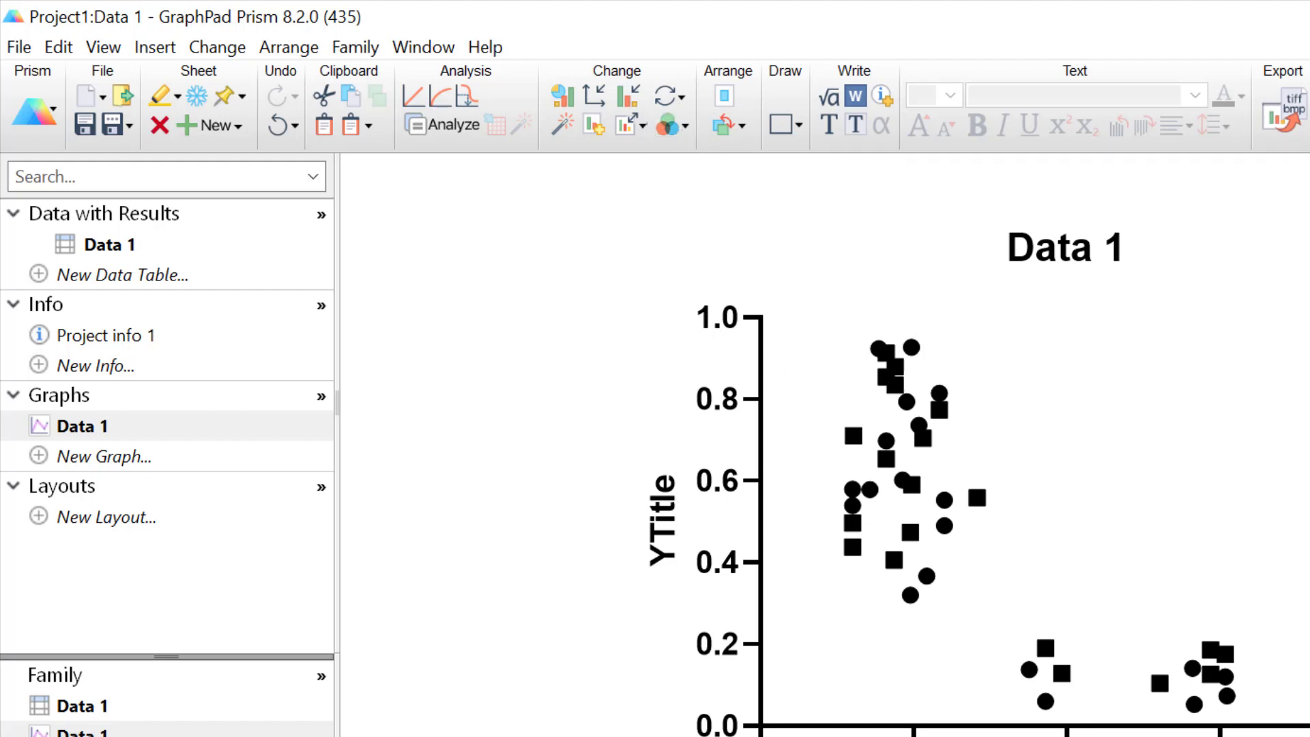
- Format the graph so the Treated data set's symbols use the slightly transparent (25%) light orange colour
scroll(887, 478, left, 10)
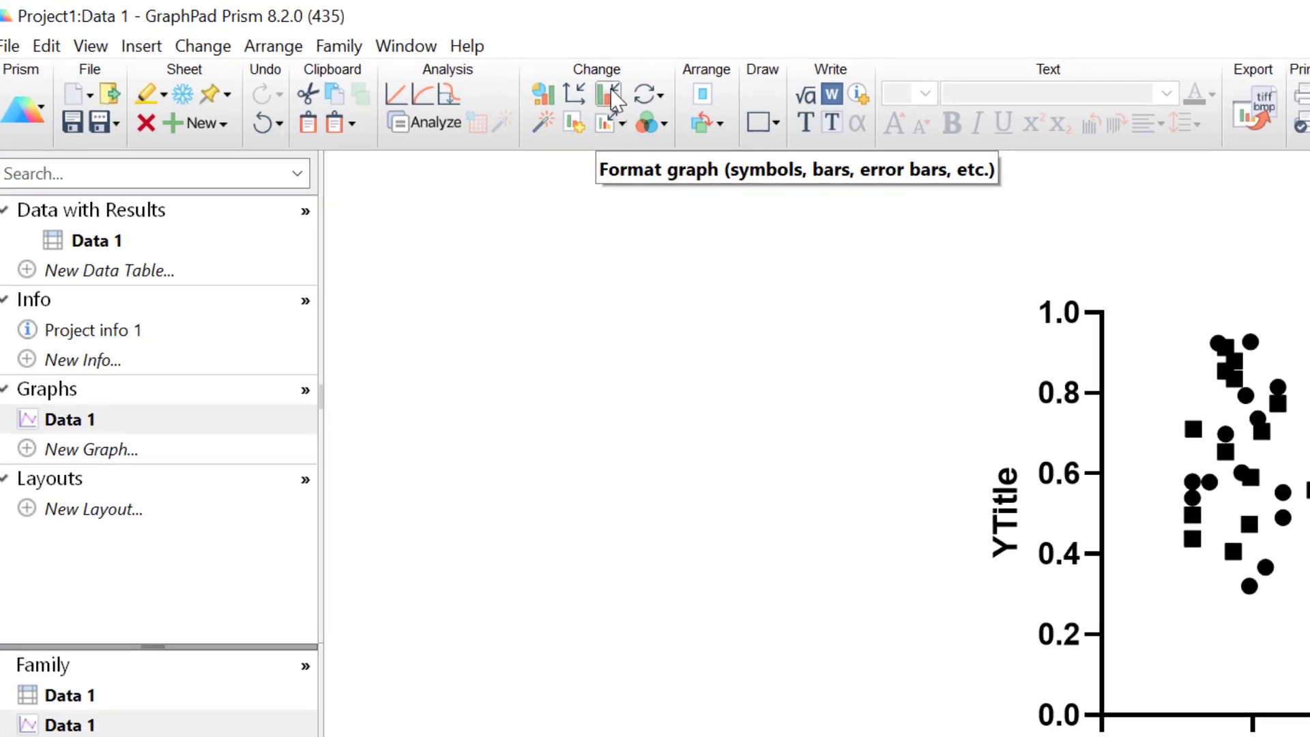
click(629, 97)
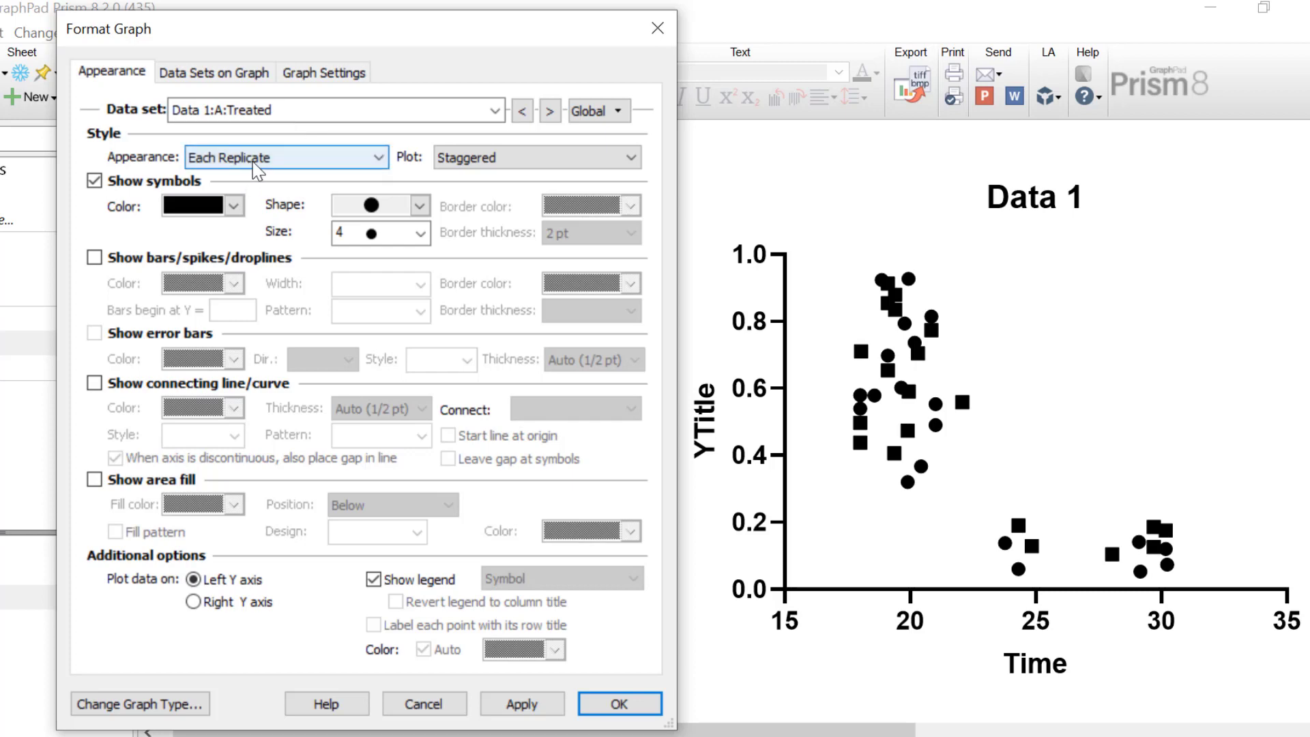
click(373, 165)
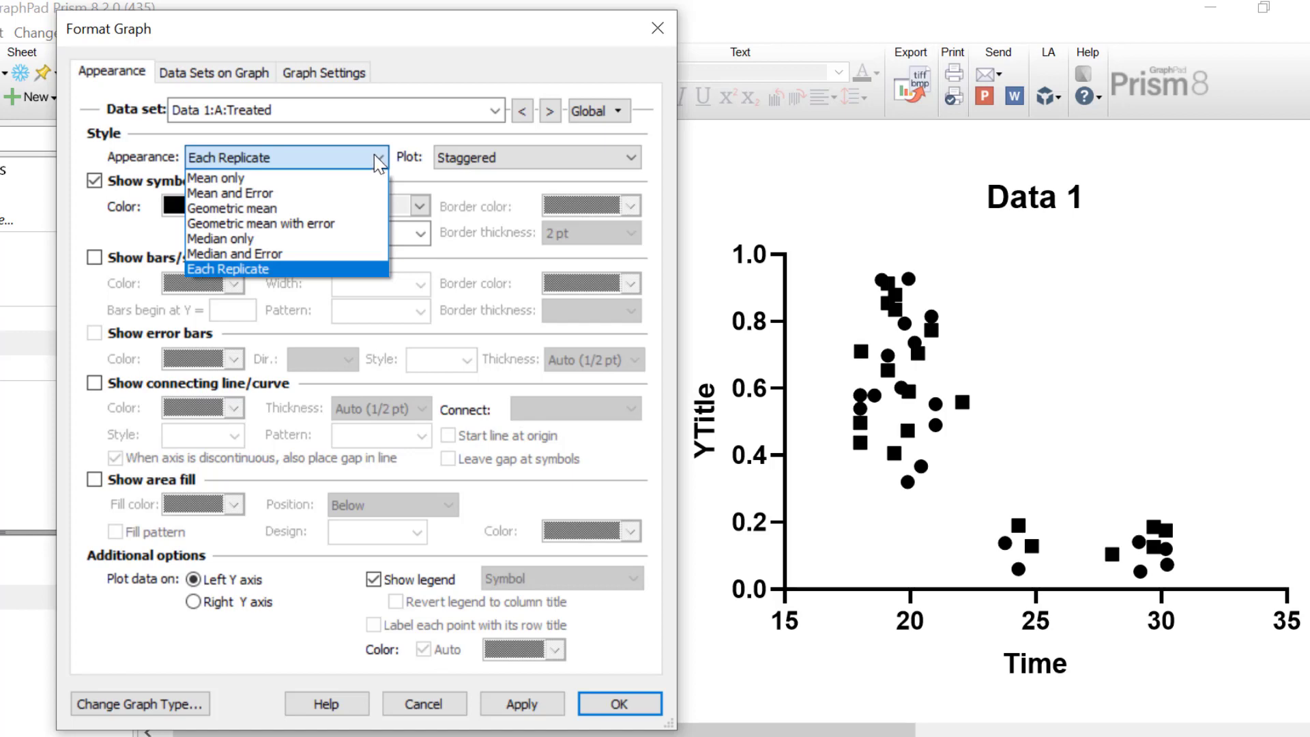
click(375, 155)
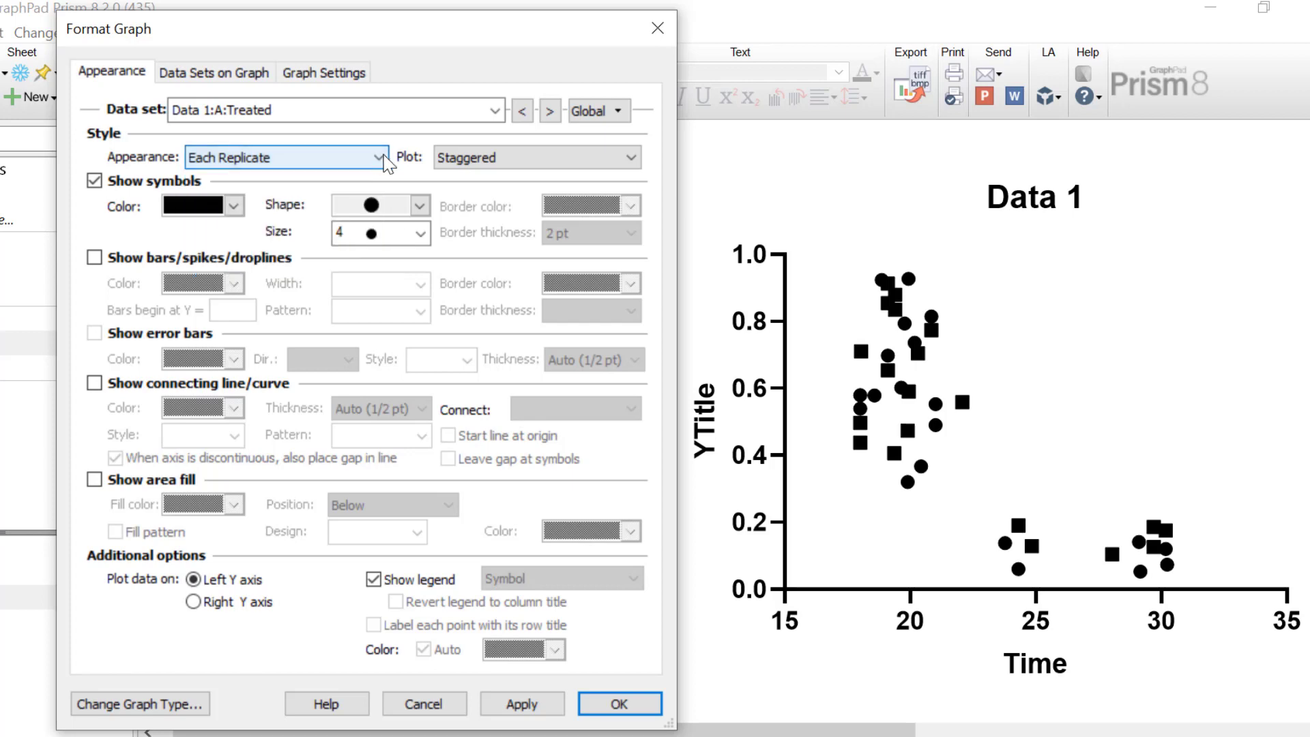
click(632, 159)
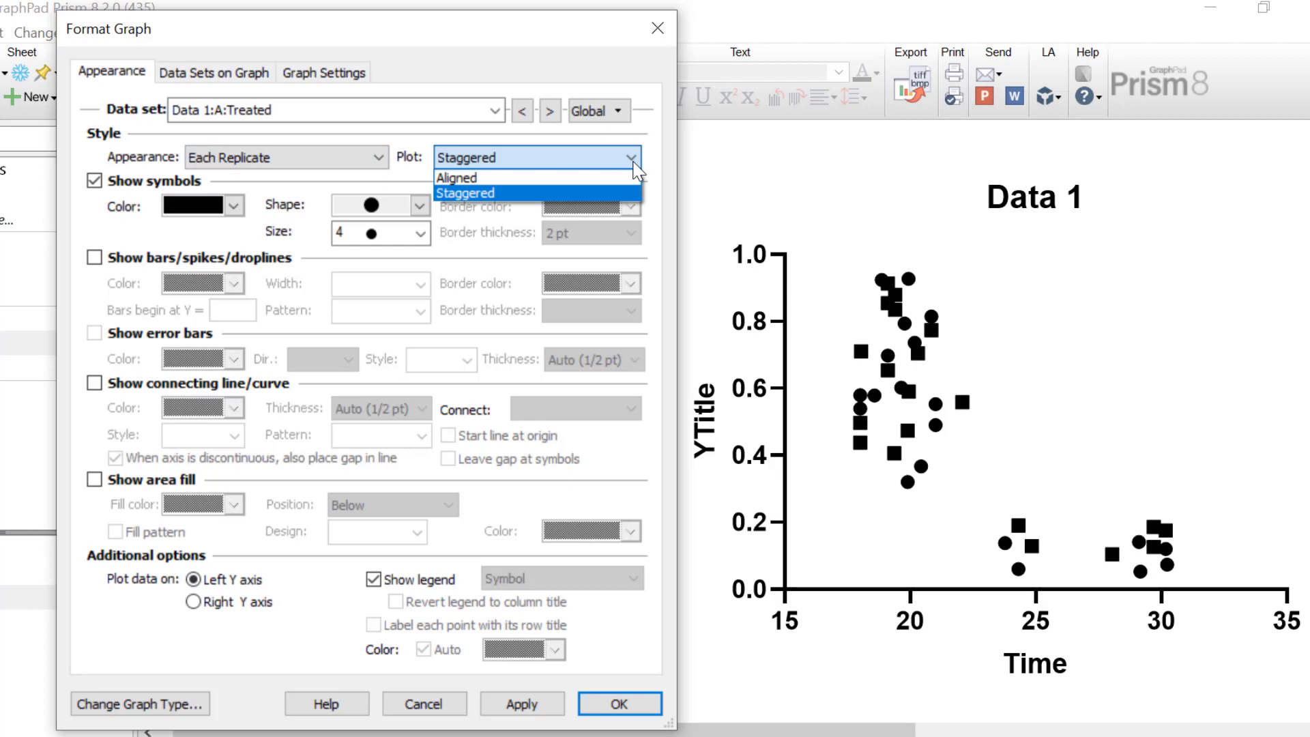
click(295, 217)
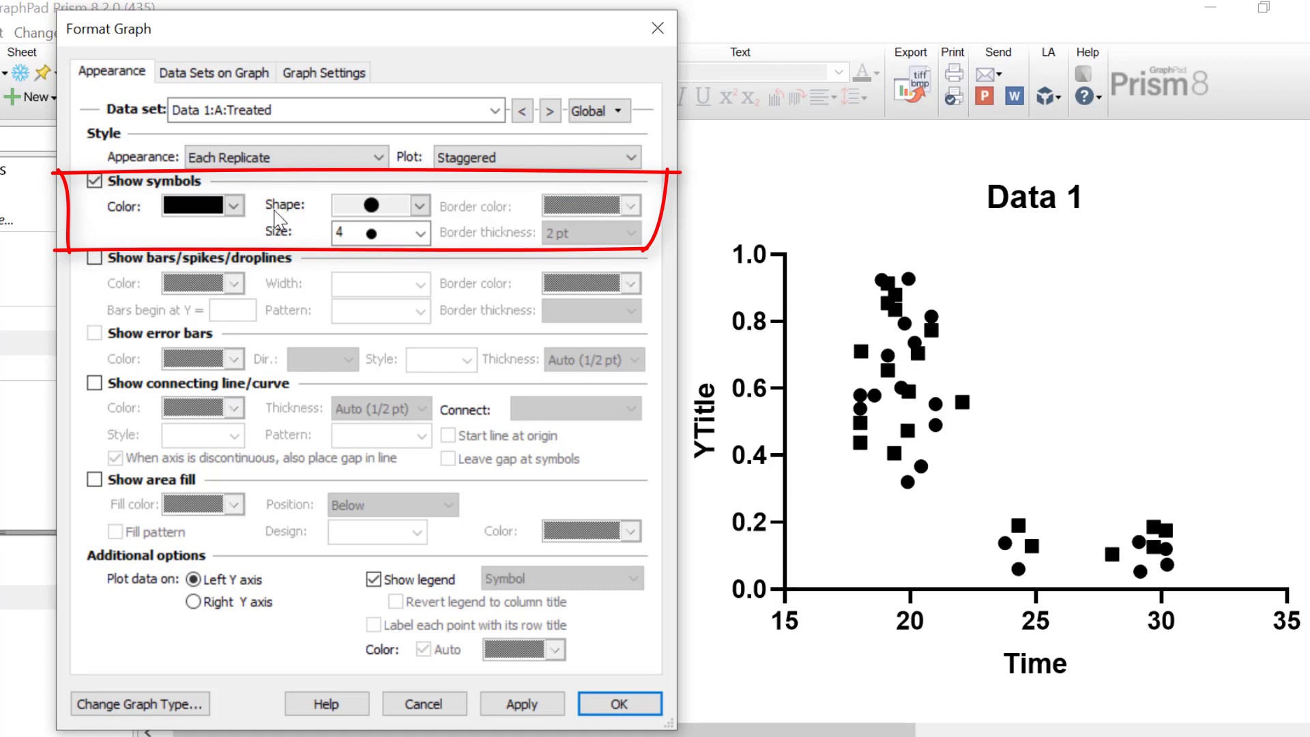
click(234, 206)
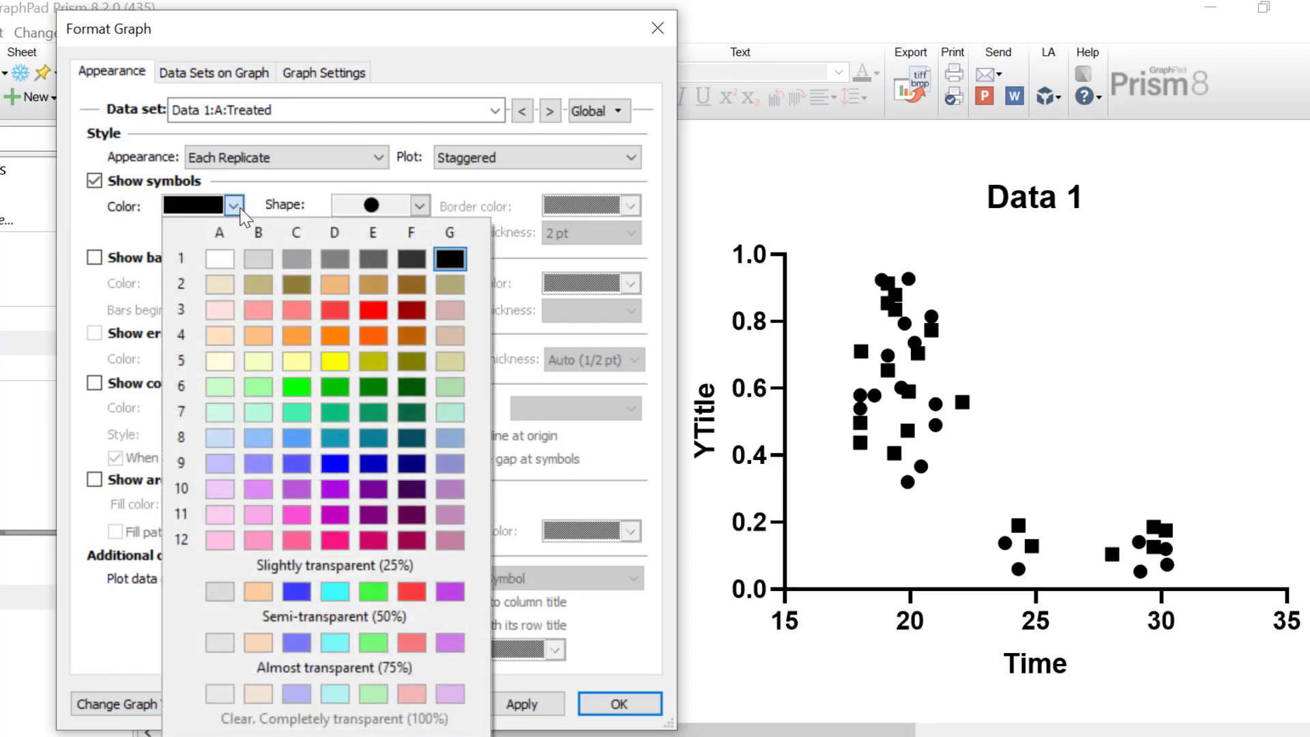
click(262, 592)
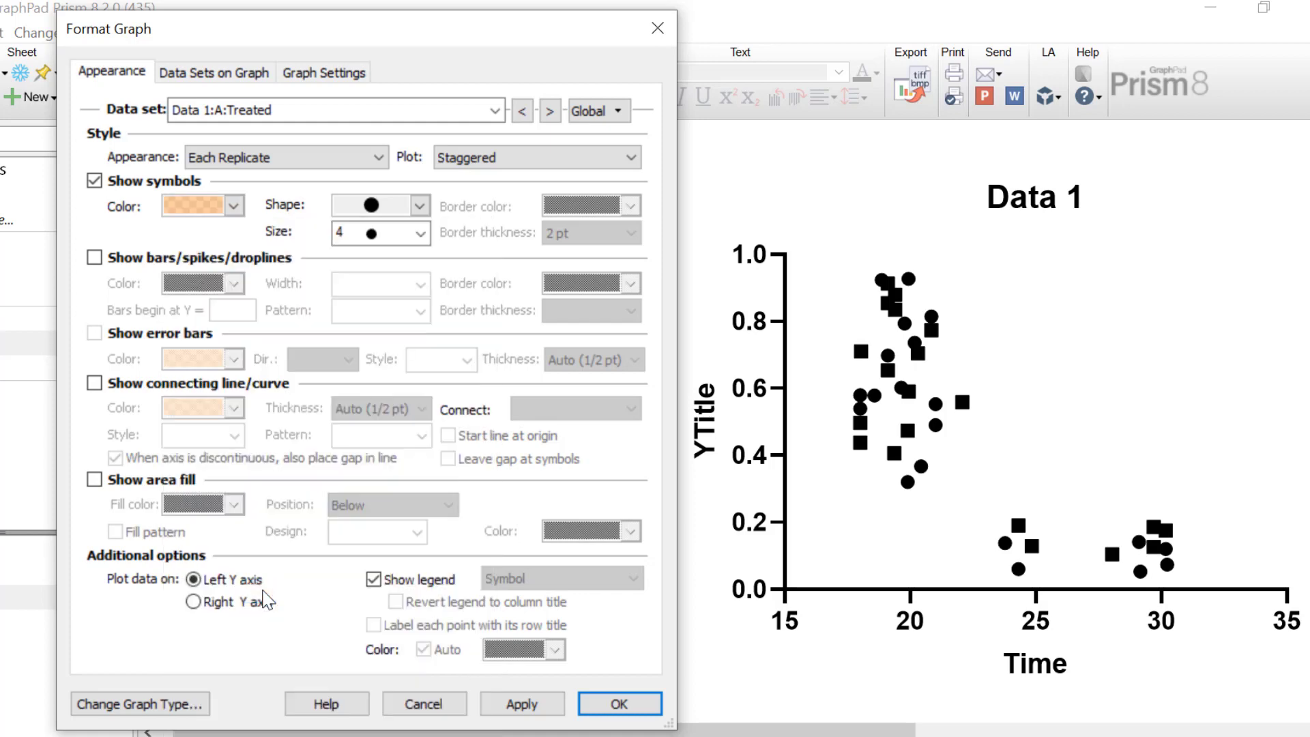
click(495, 704)
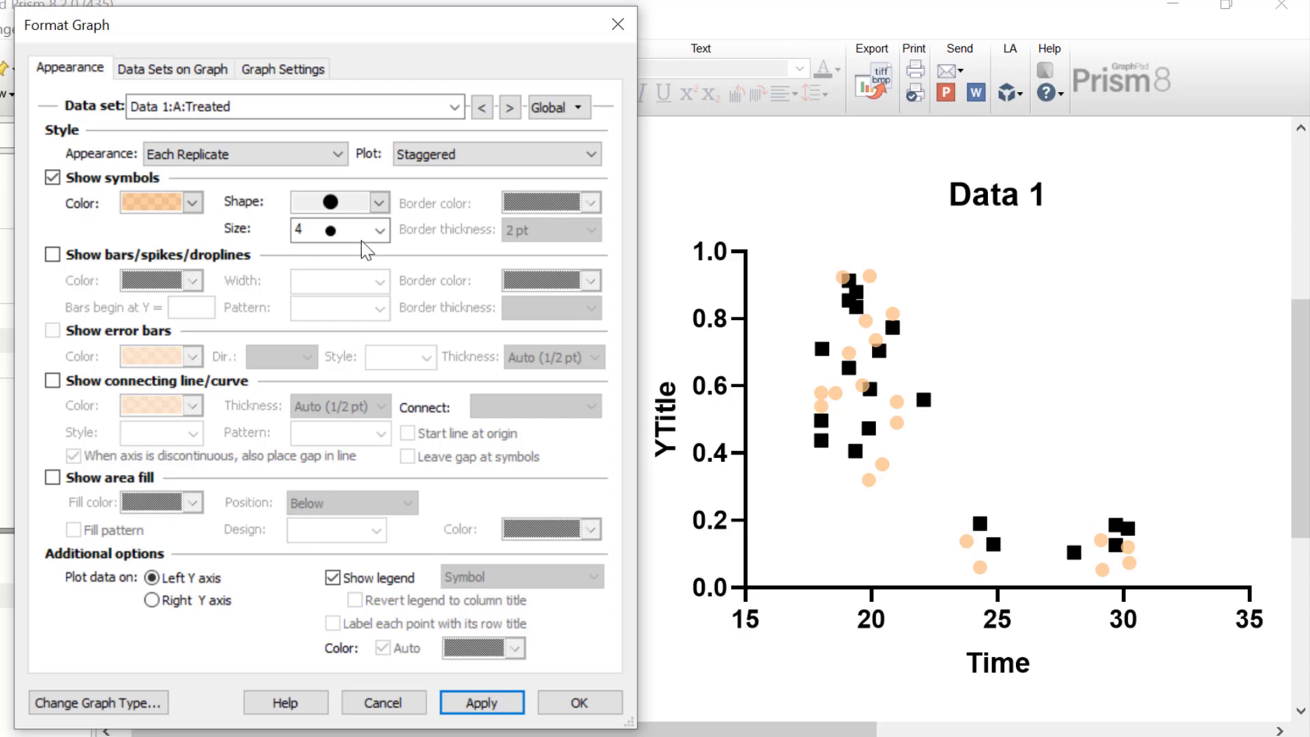
- Set the Treated data set's symbol size to 3, keeping the filled circle shape
click(381, 231)
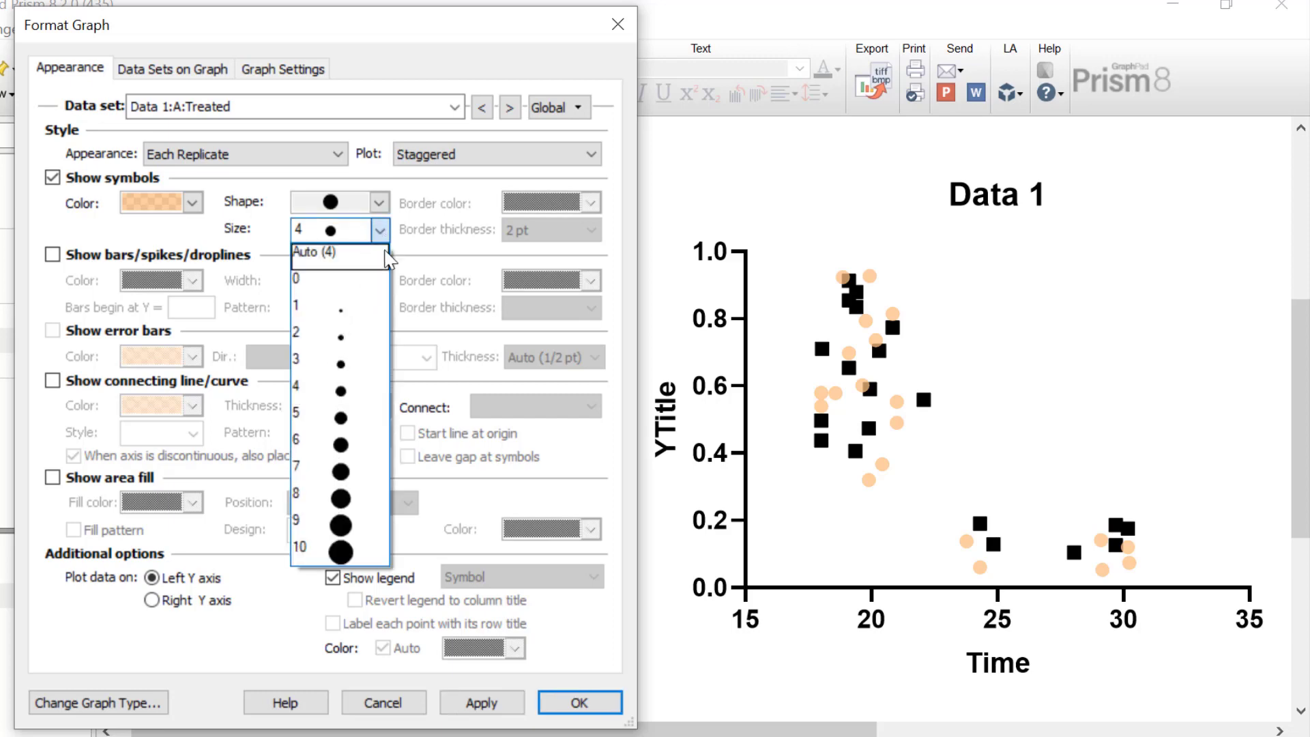
click(367, 363)
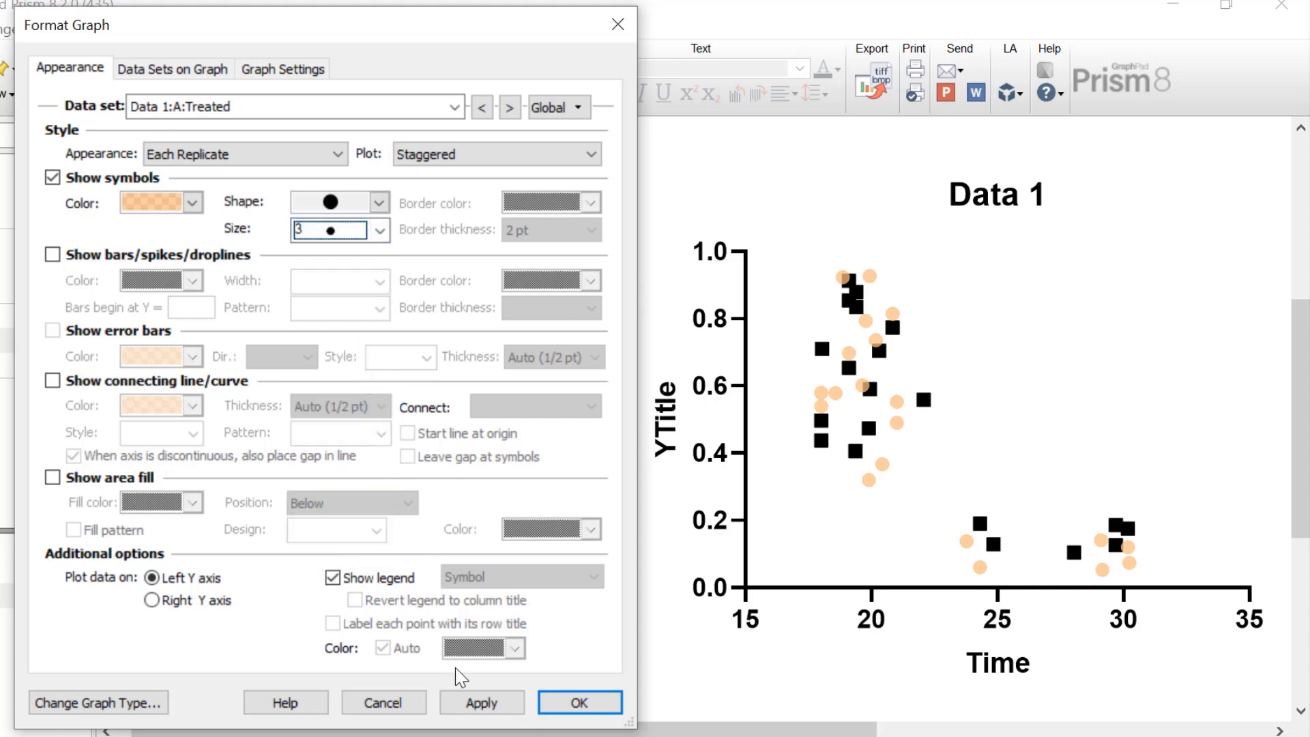
click(465, 702)
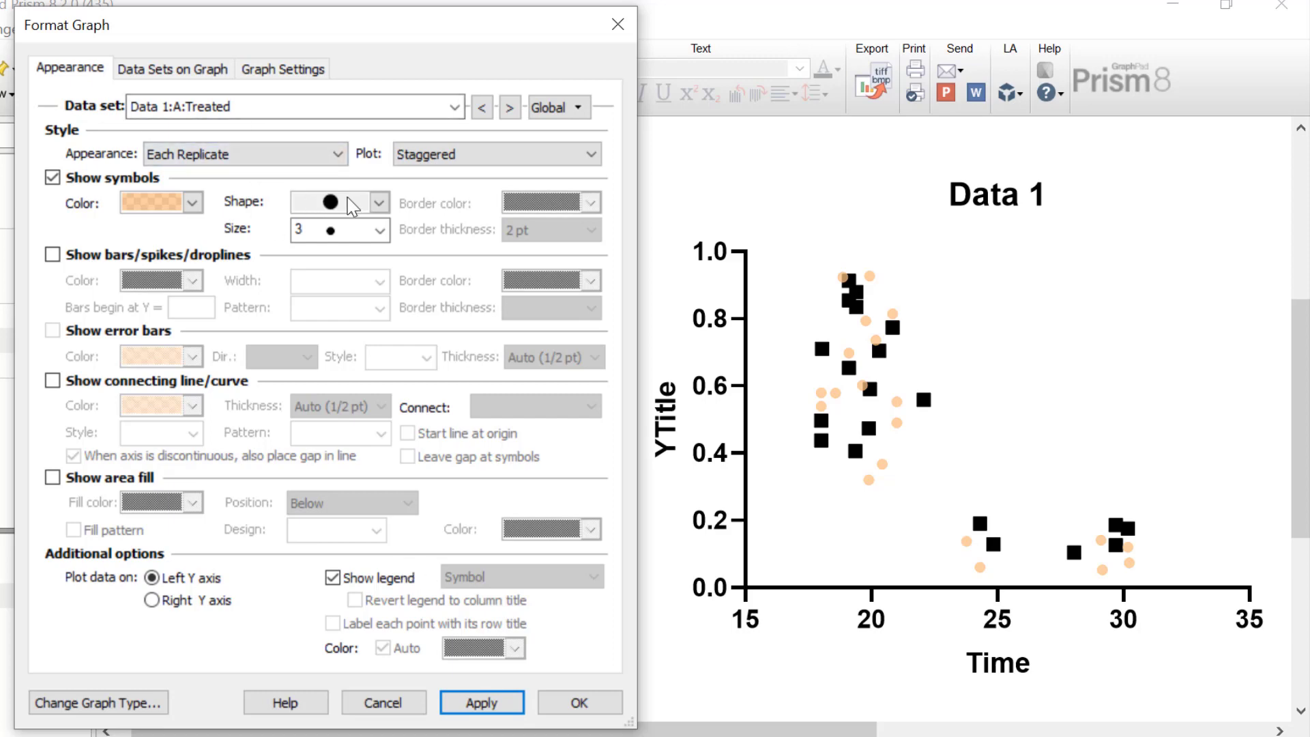
click(380, 204)
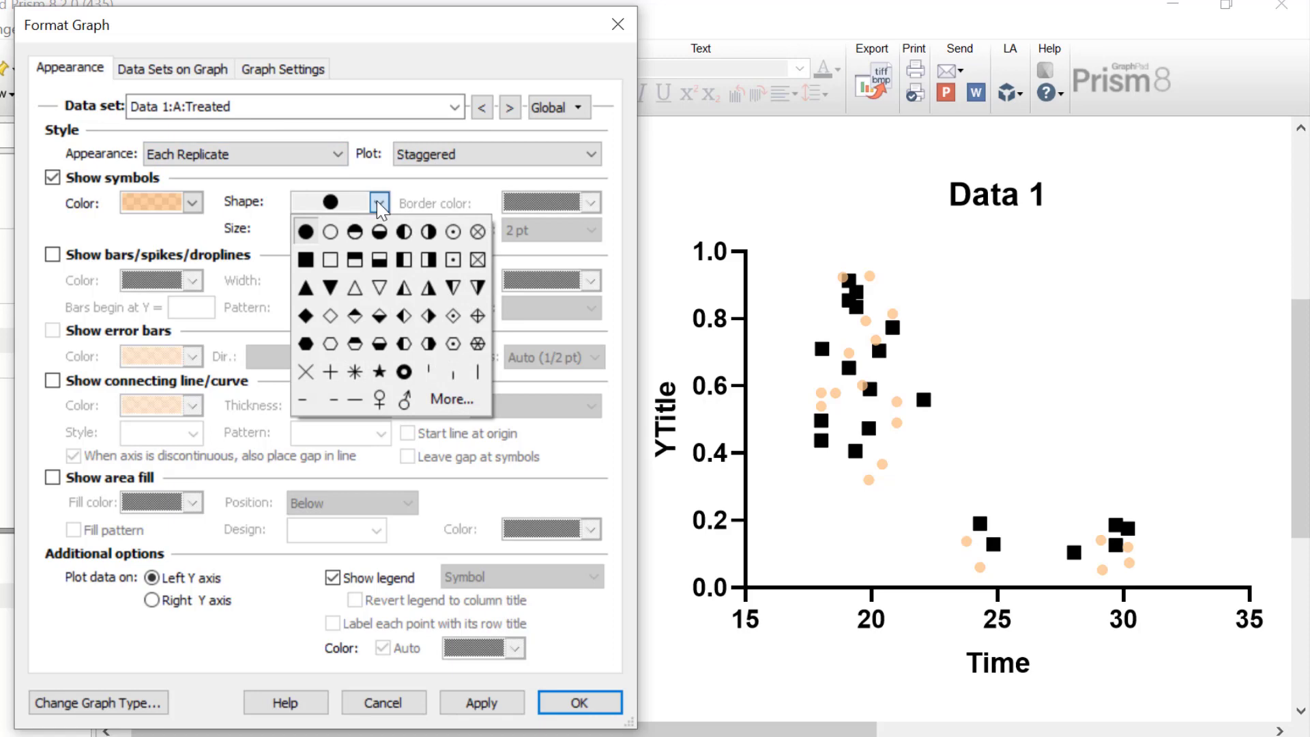
click(240, 234)
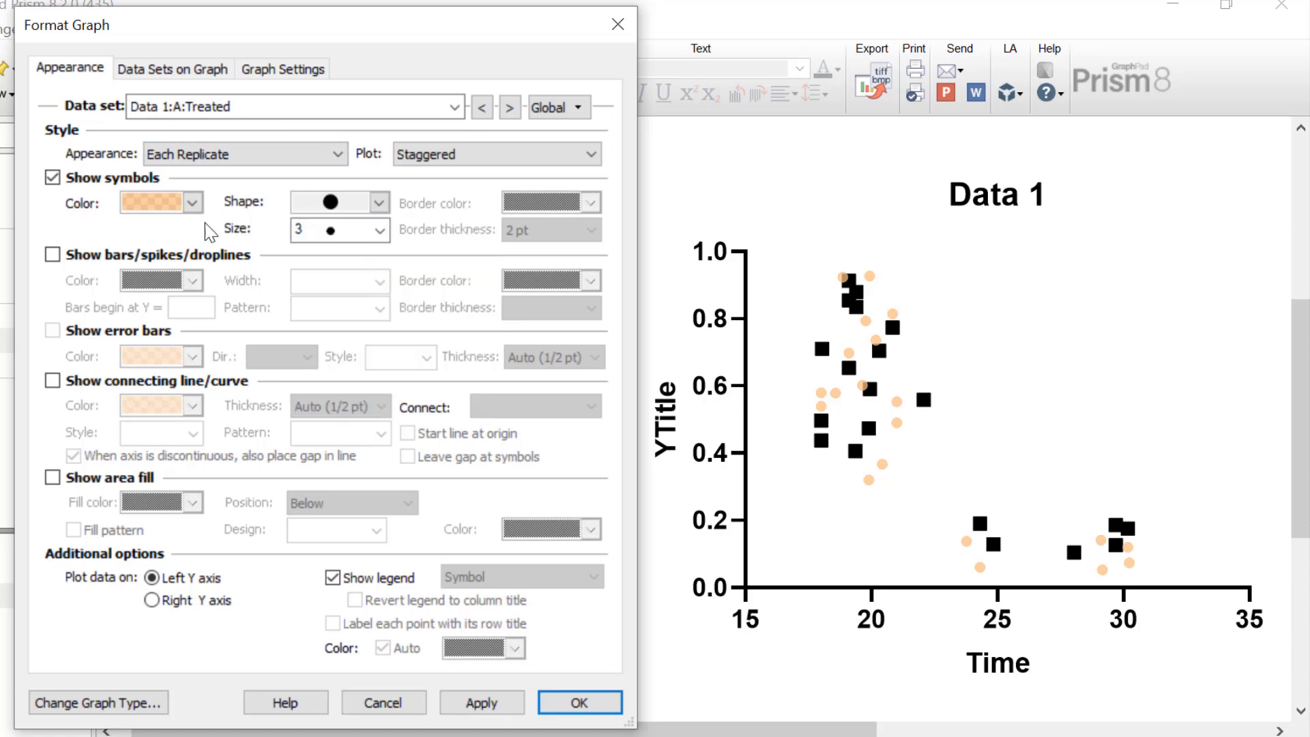
- Format the Control data set's symbols as slightly transparent (25%) purple filled triangles of size 3
click(513, 113)
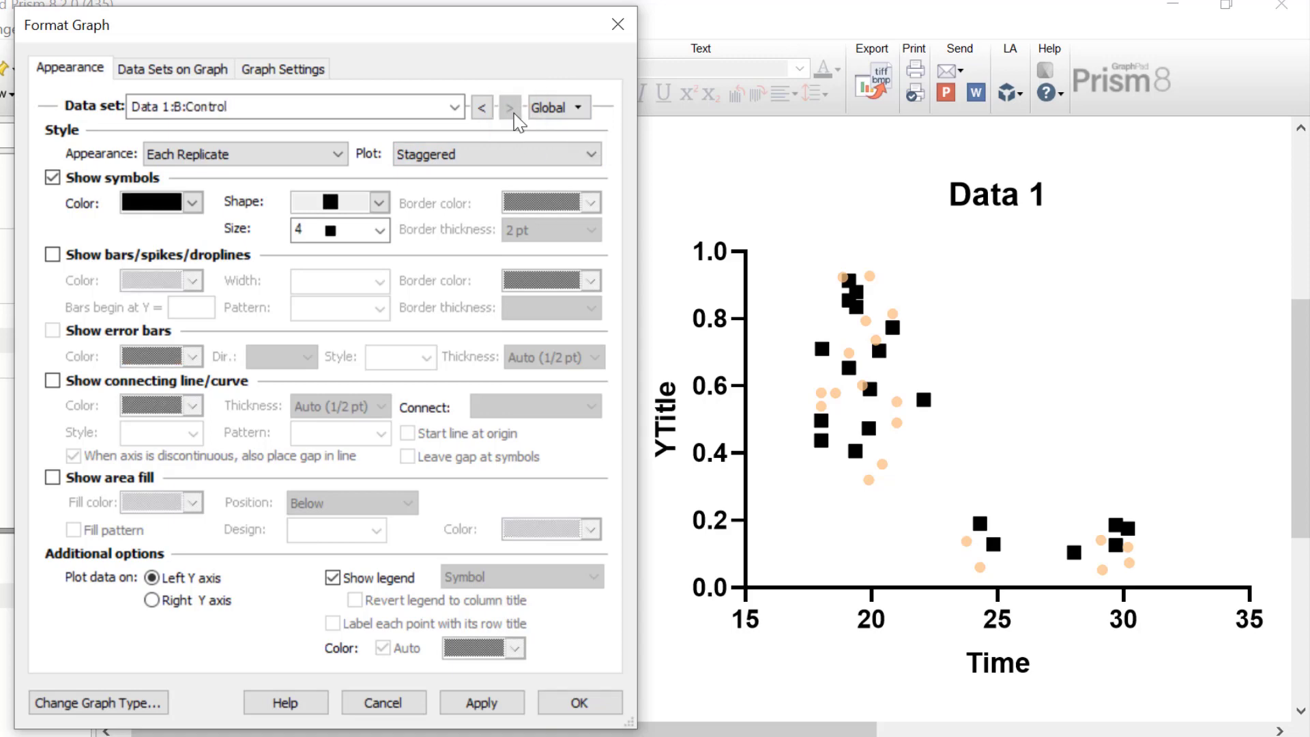
click(193, 202)
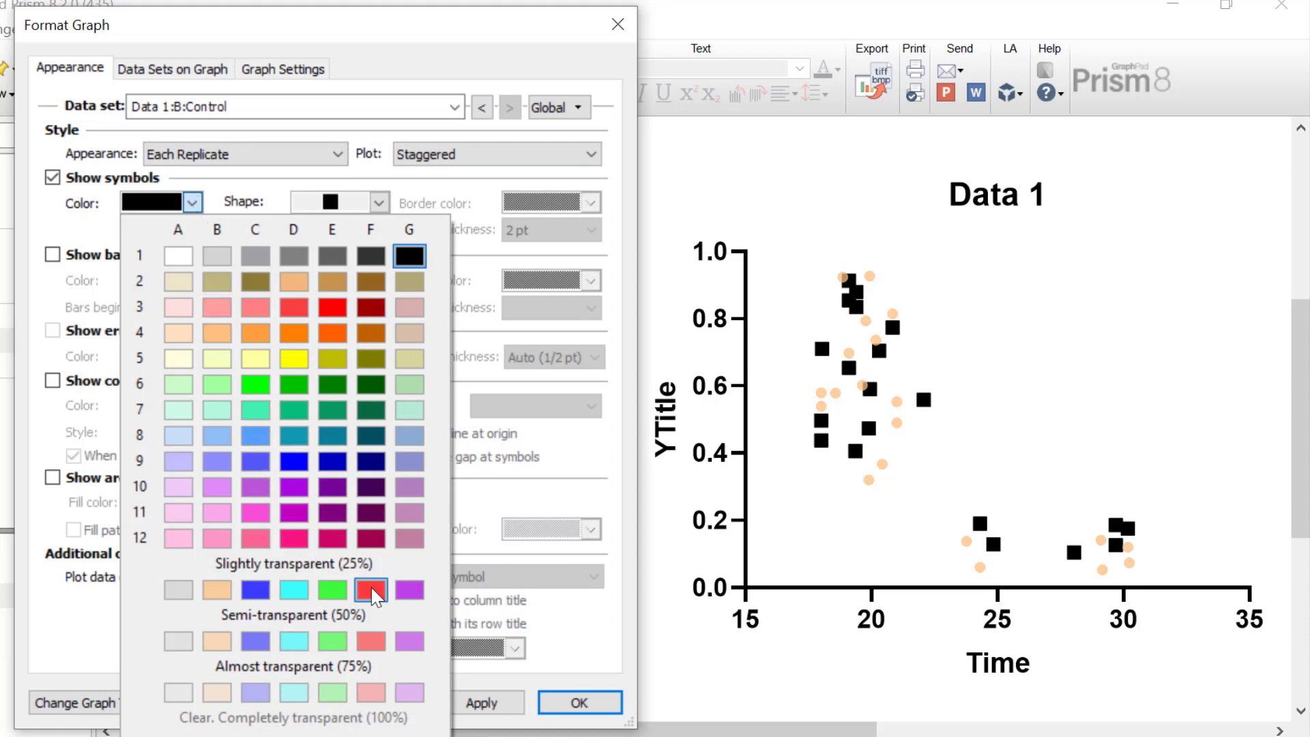
click(409, 590)
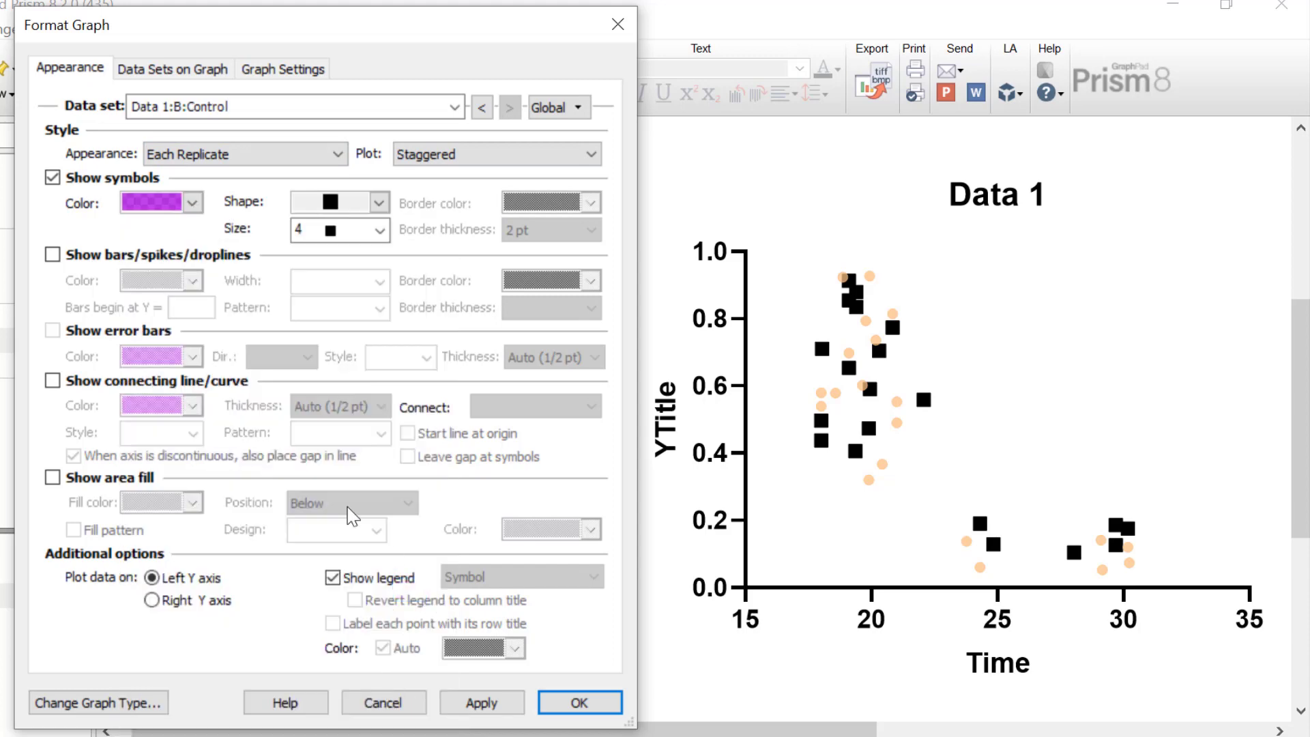
click(374, 206)
click(306, 288)
click(332, 232)
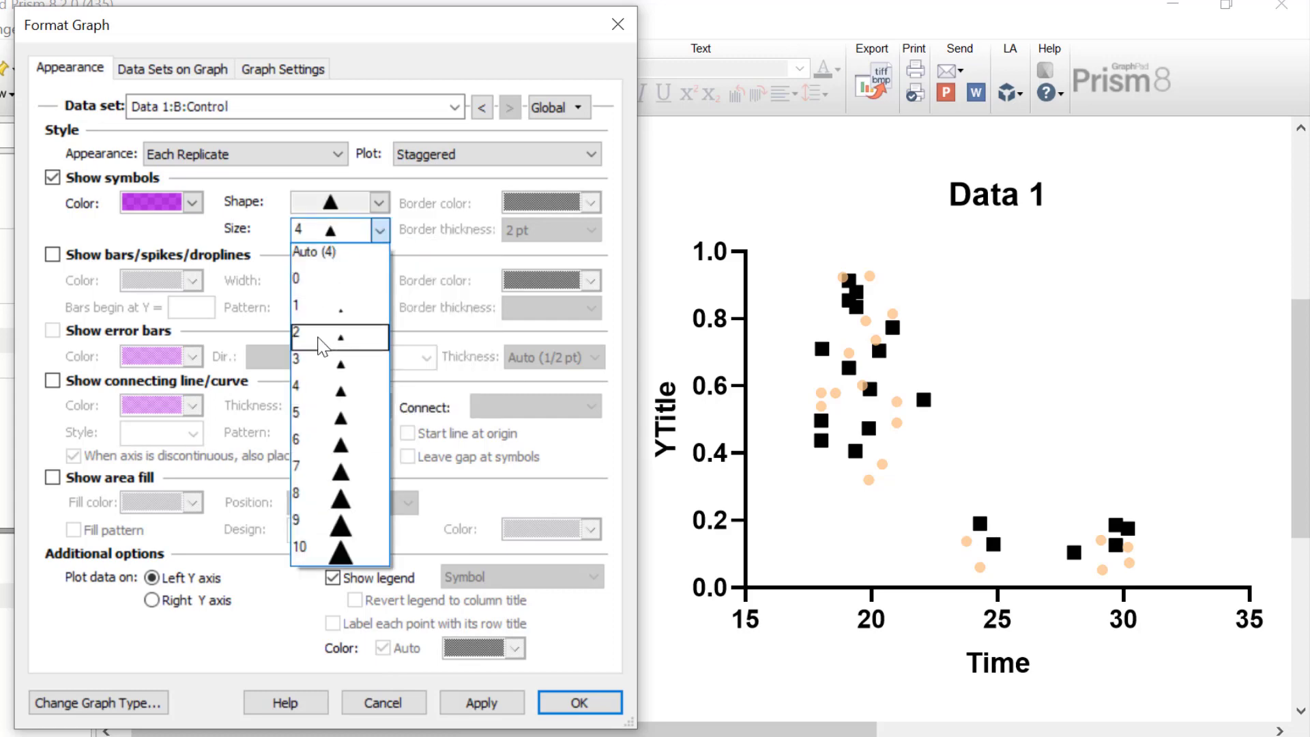
click(323, 366)
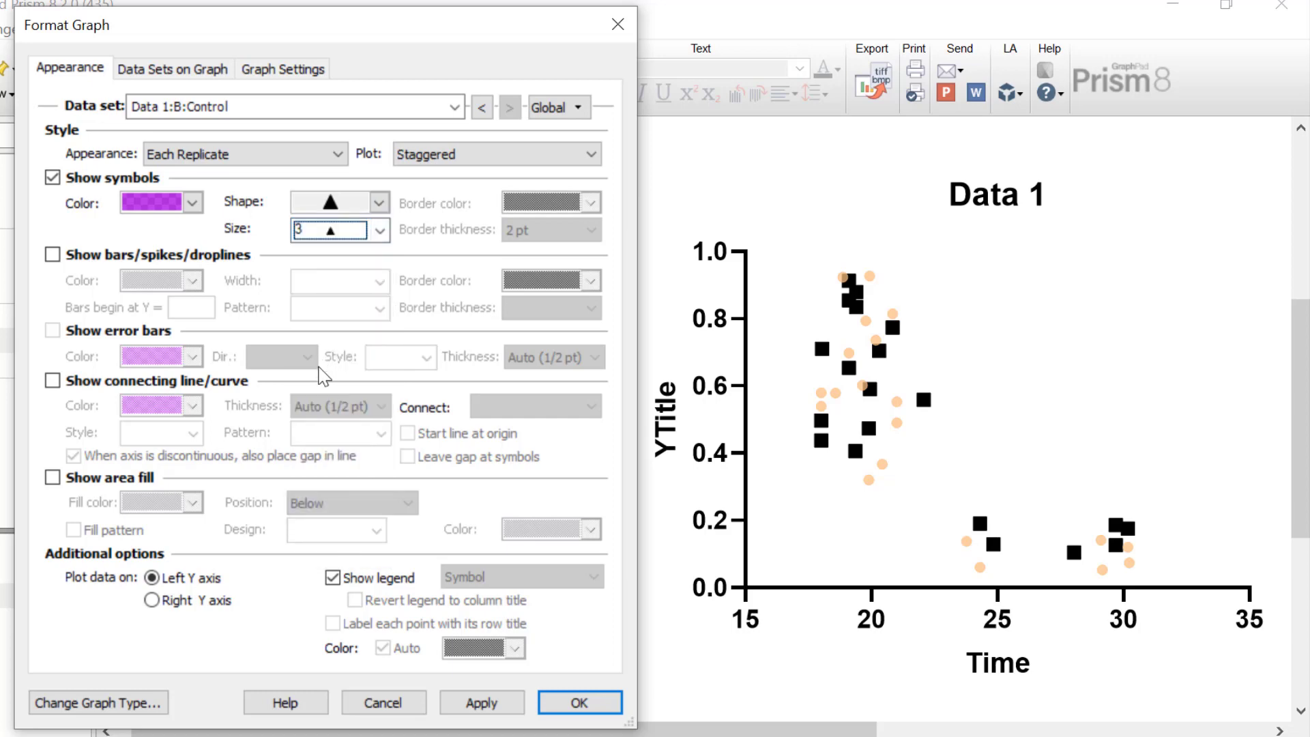
click(480, 706)
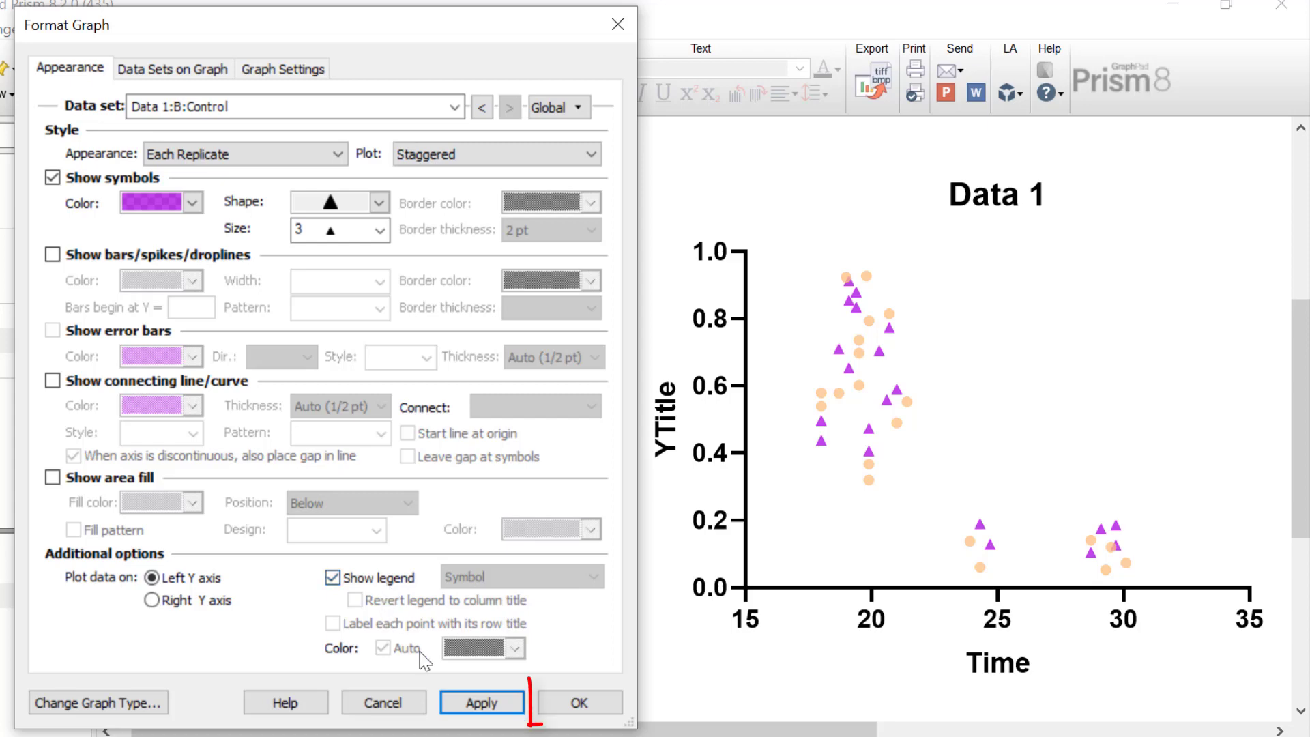
click(580, 703)
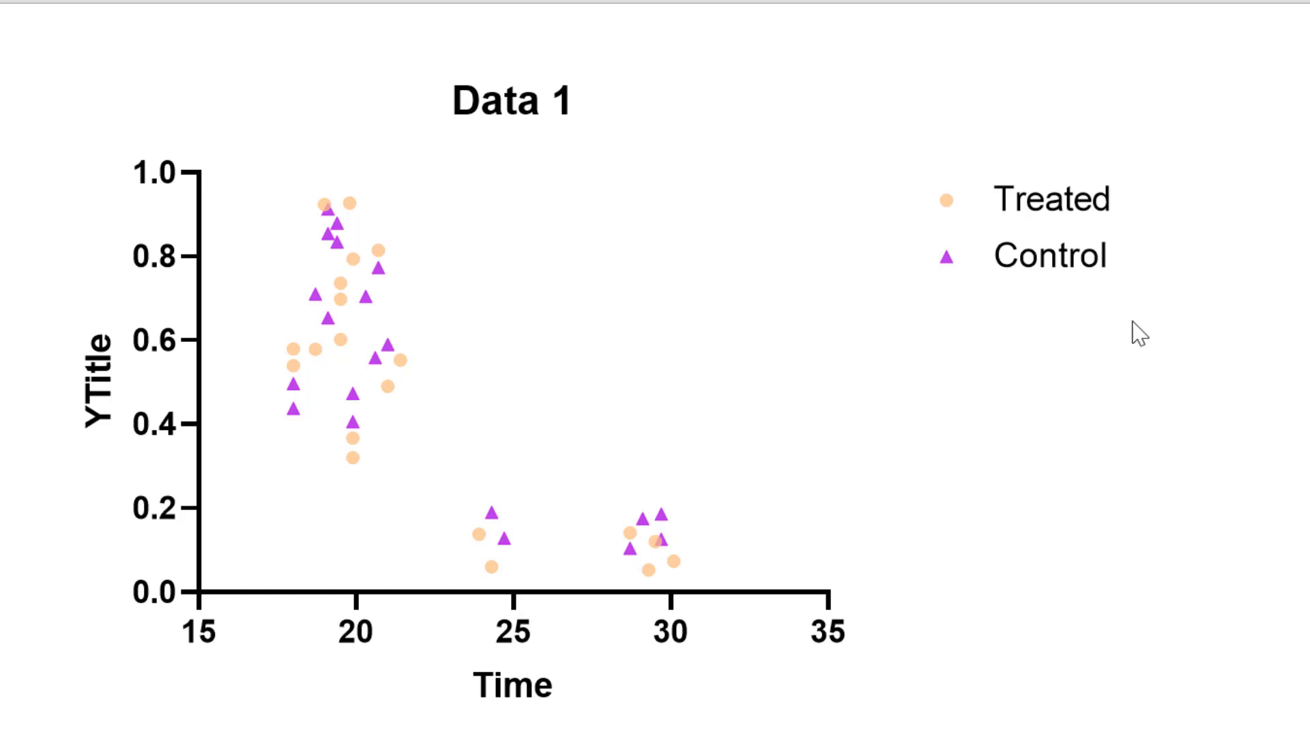
- Move the Treated and Control legend entries together into the empty upper-right area of the plot
drag(1221, 365, 805, 89)
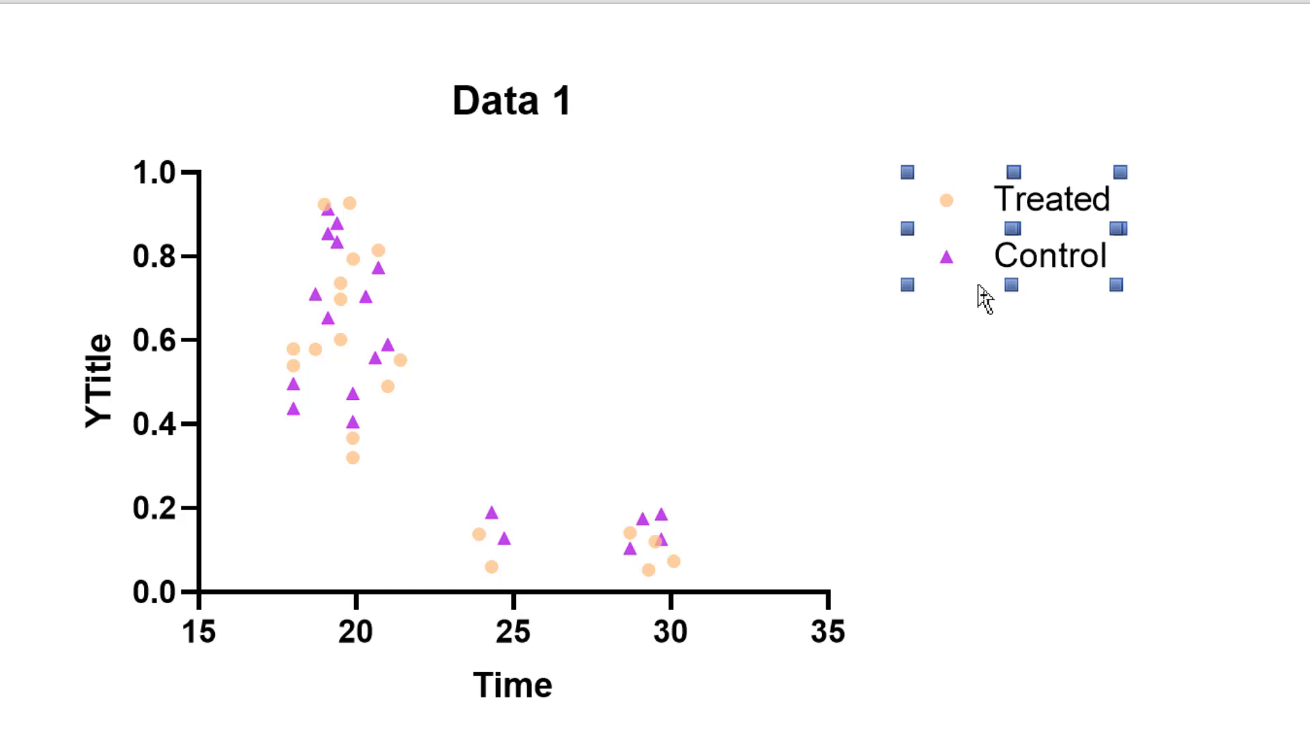
drag(982, 301, 667, 287)
click(872, 328)
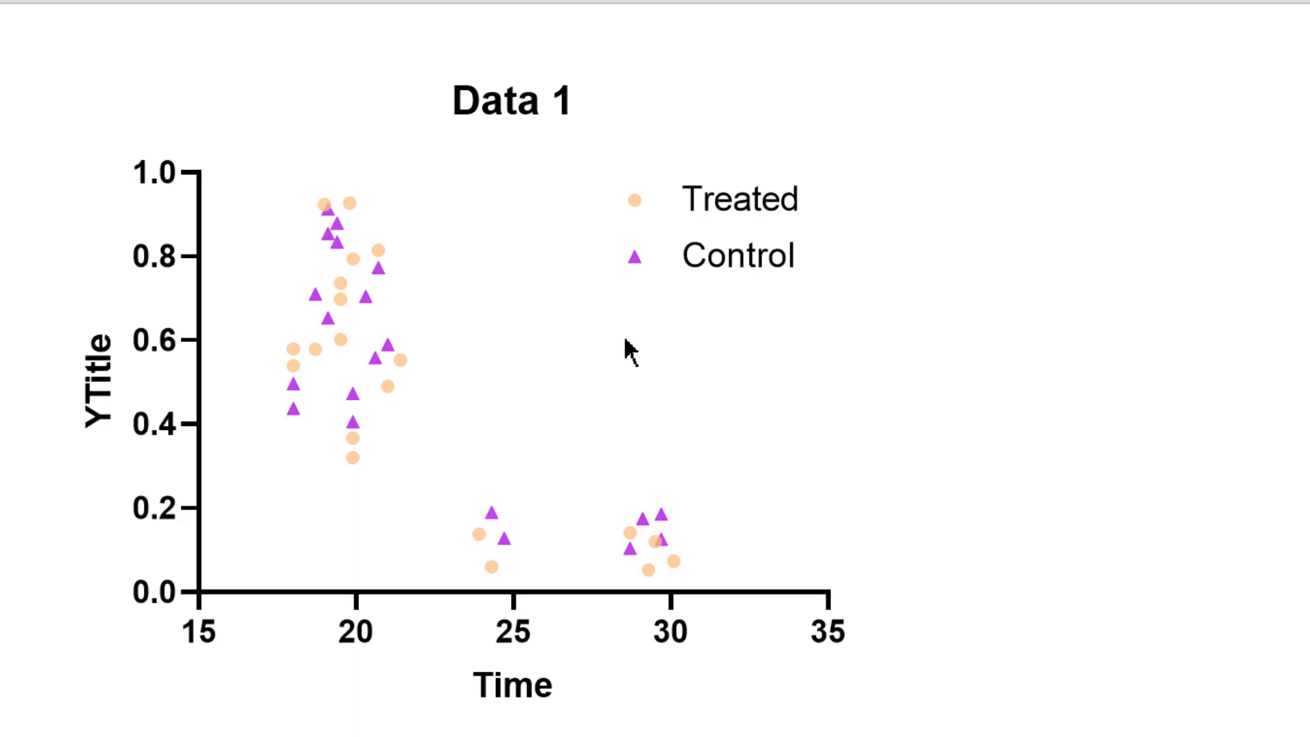
- Change the graph title to "XY Scatter Plot"
double_click(496, 92)
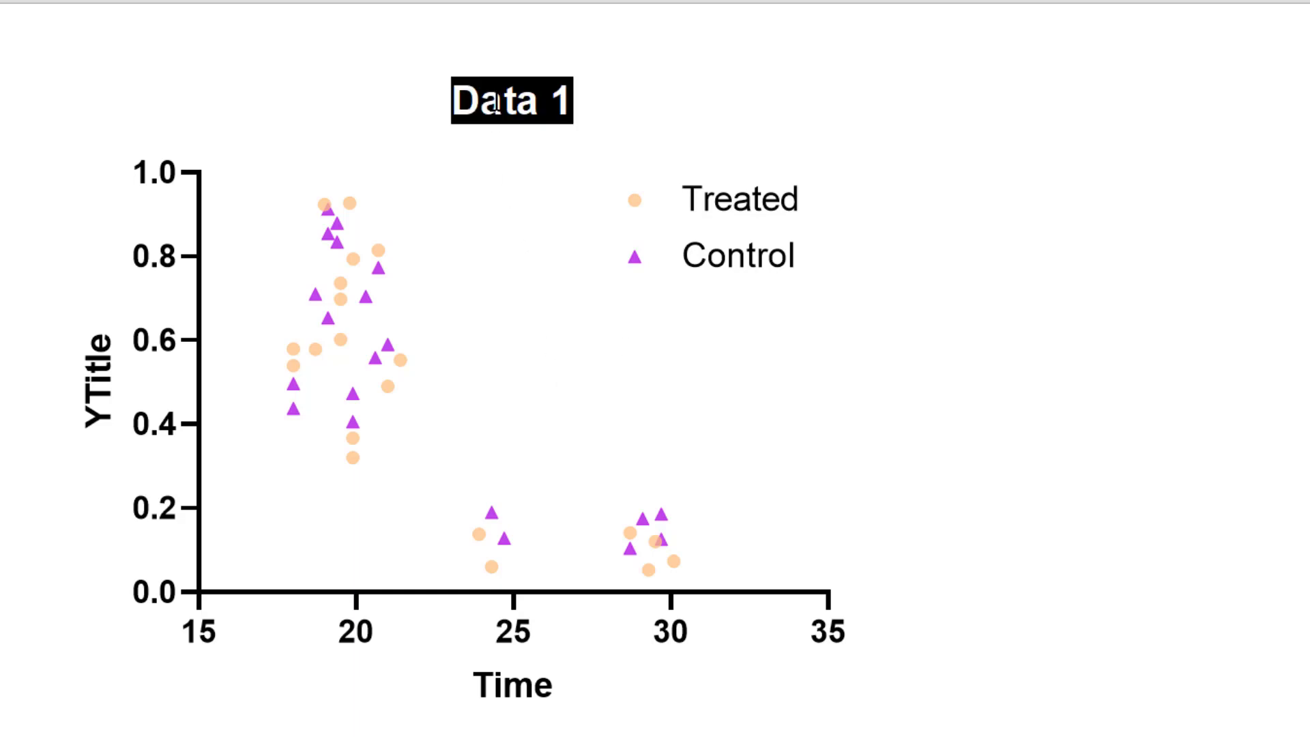
text(XY)
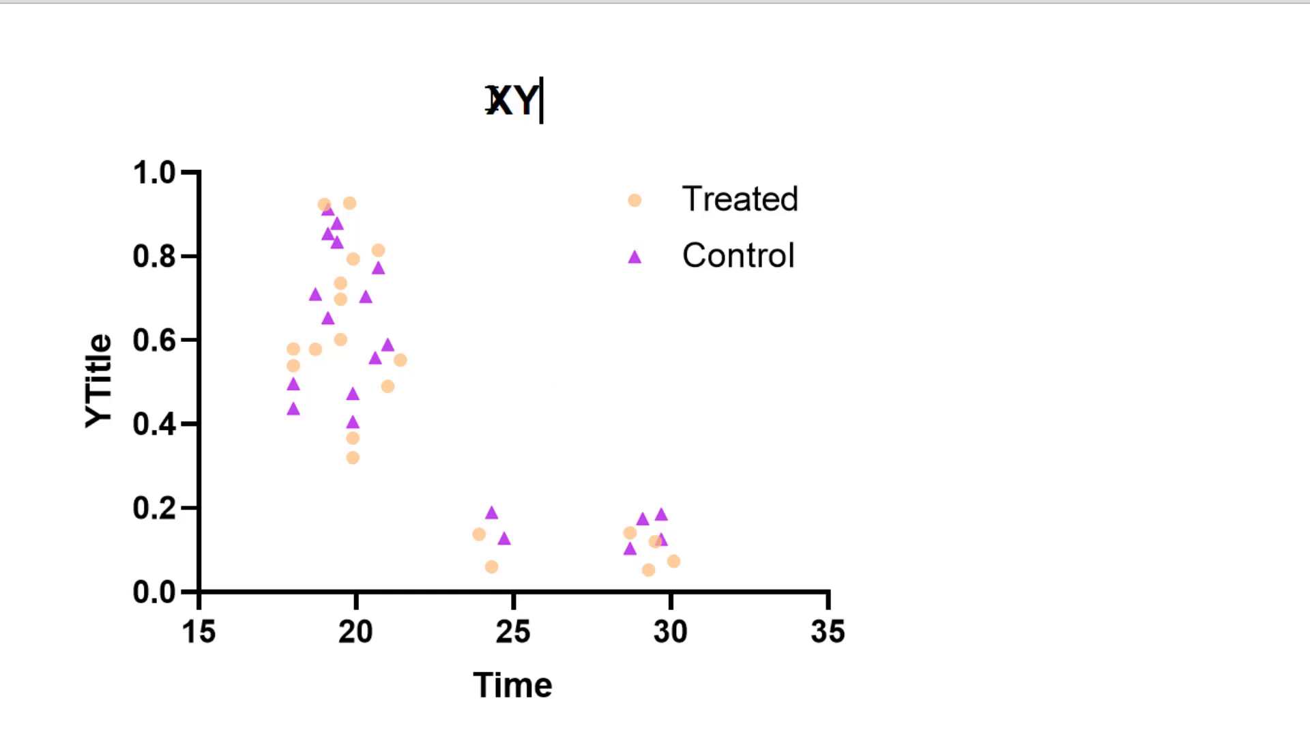
text( Scatter Plot)
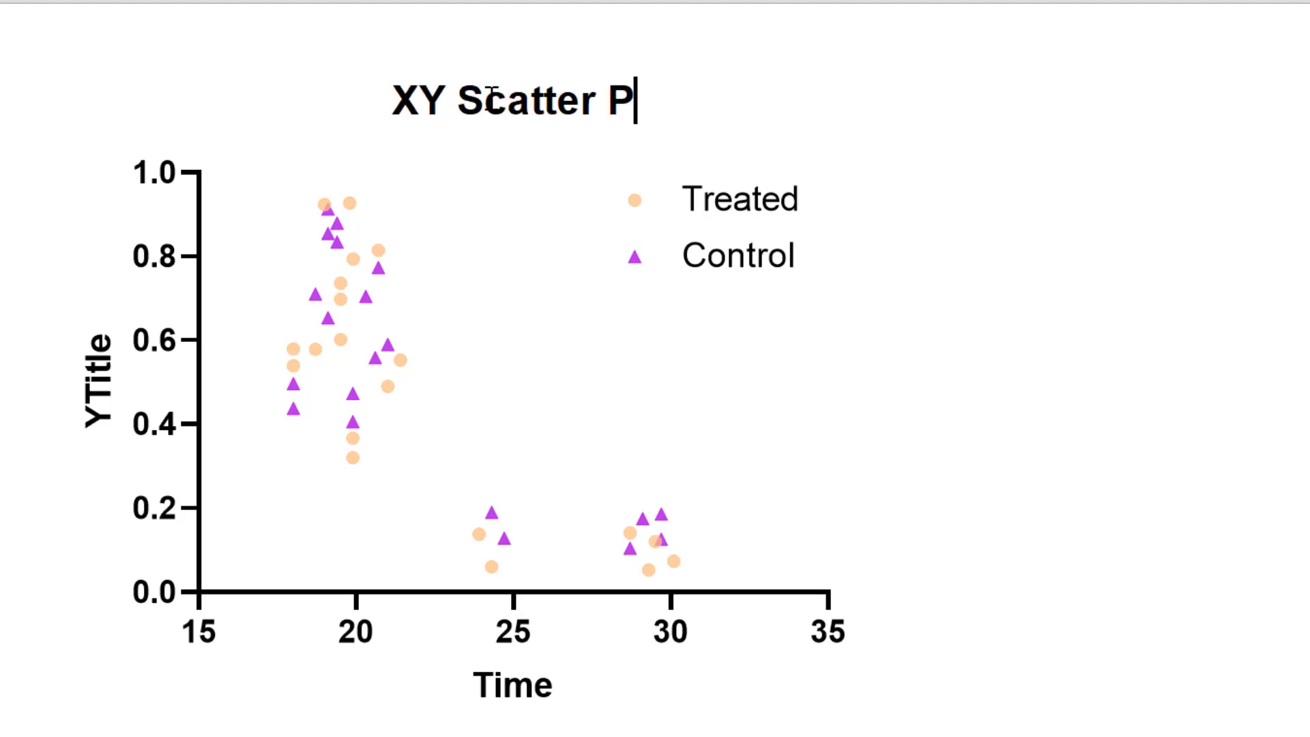
- Change the Y axis title to "Response"
click(1078, 327)
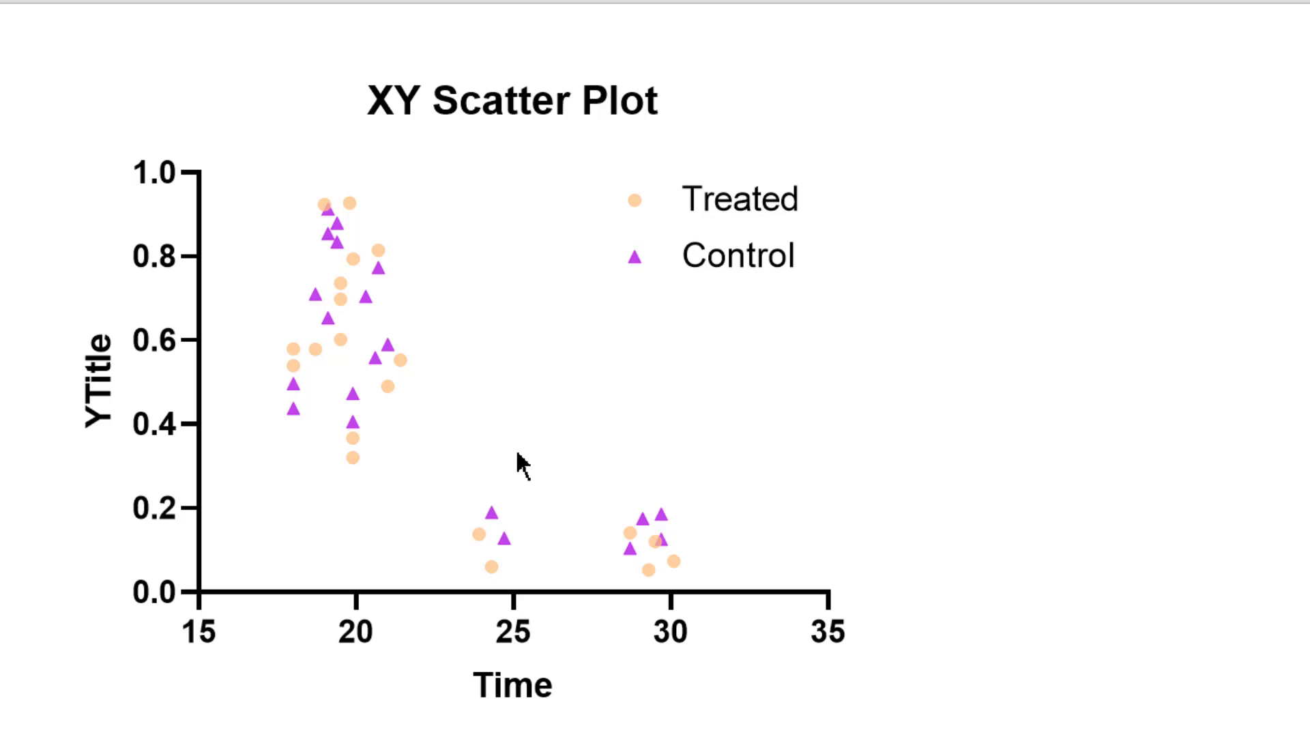
double_click(109, 383)
text(Respon)
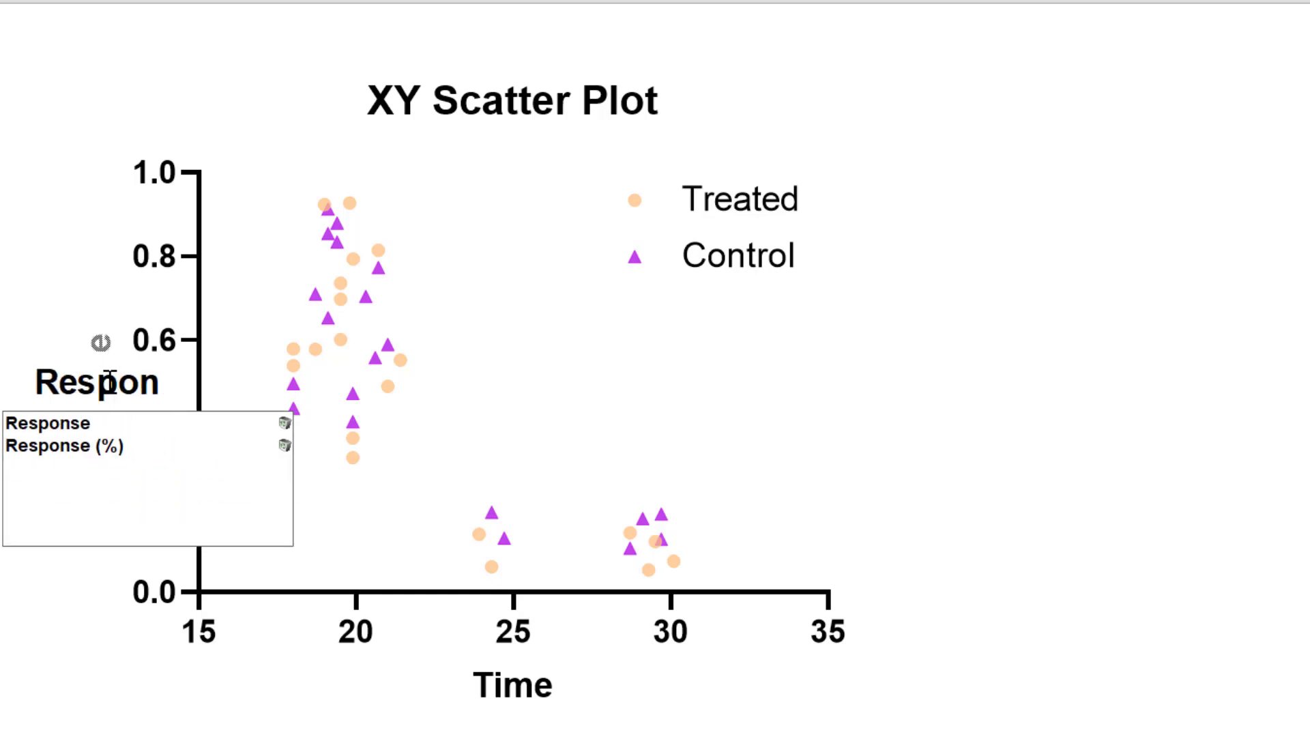
click(109, 423)
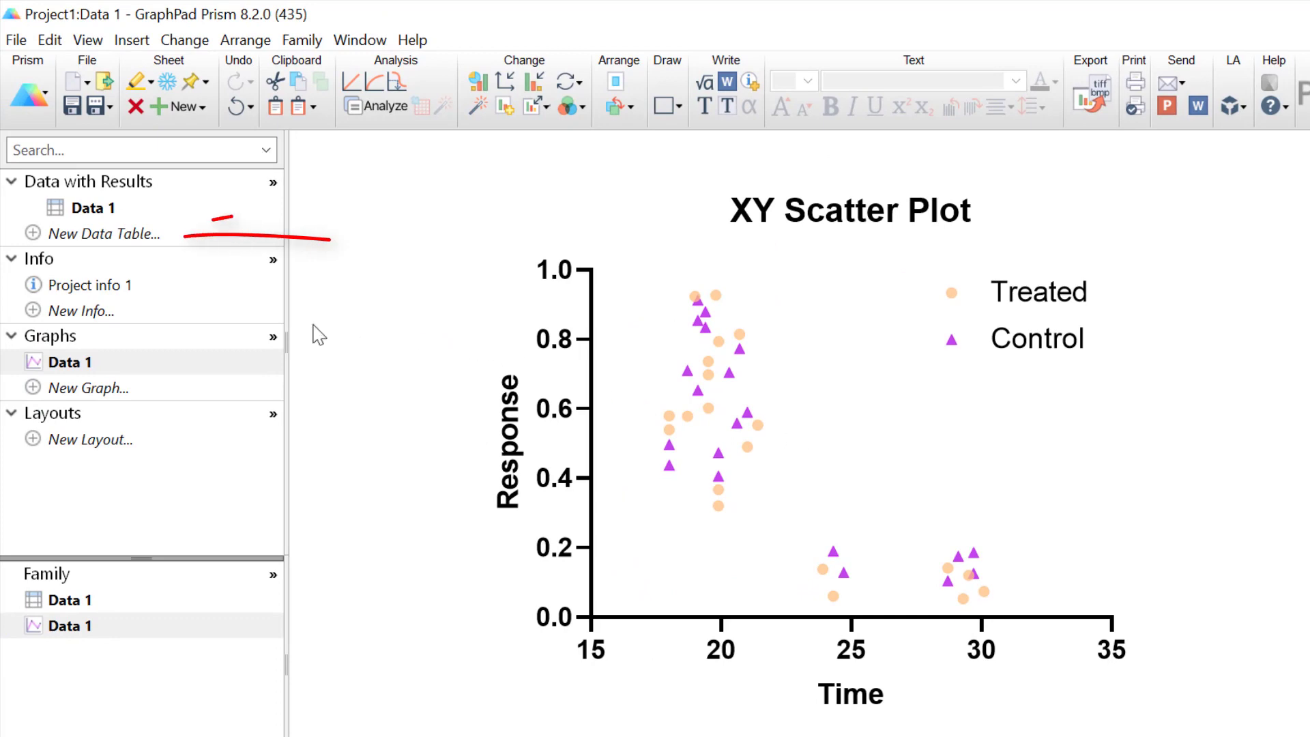
- Create a new Column data table for entering replicate values stacked into columns
click(118, 235)
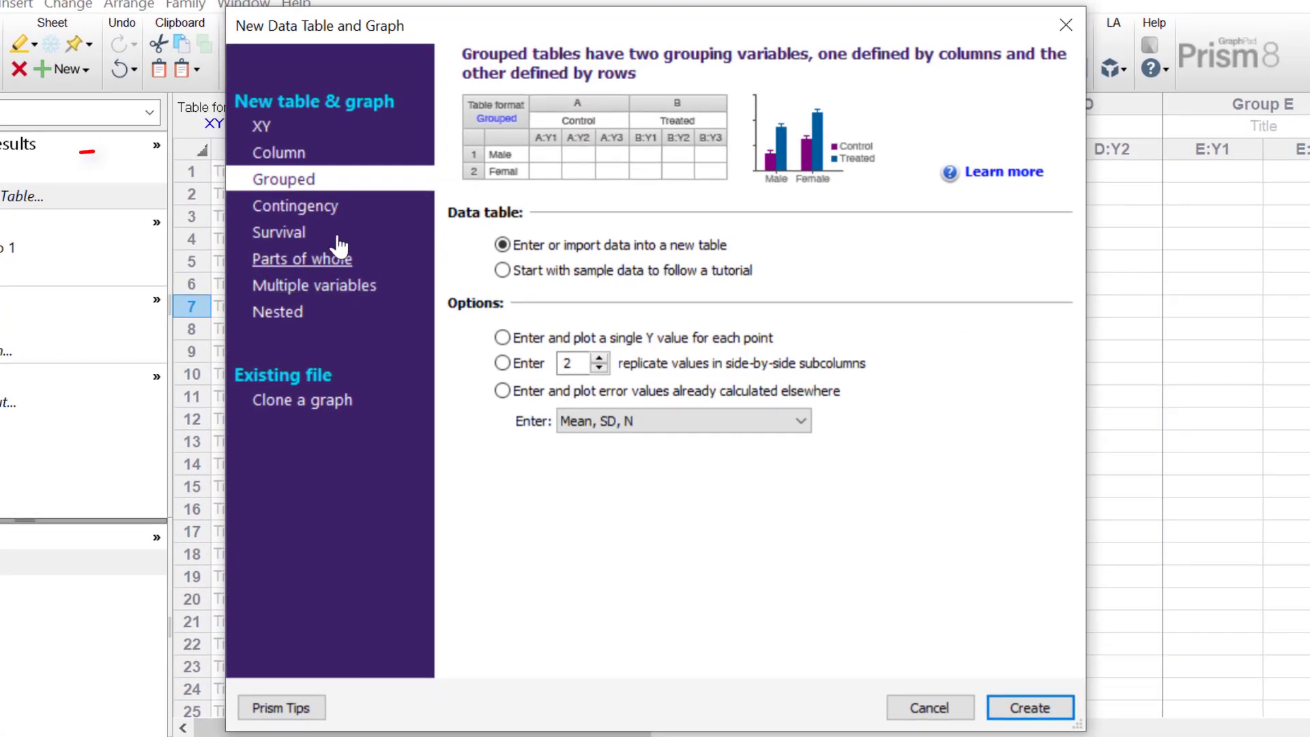
click(328, 155)
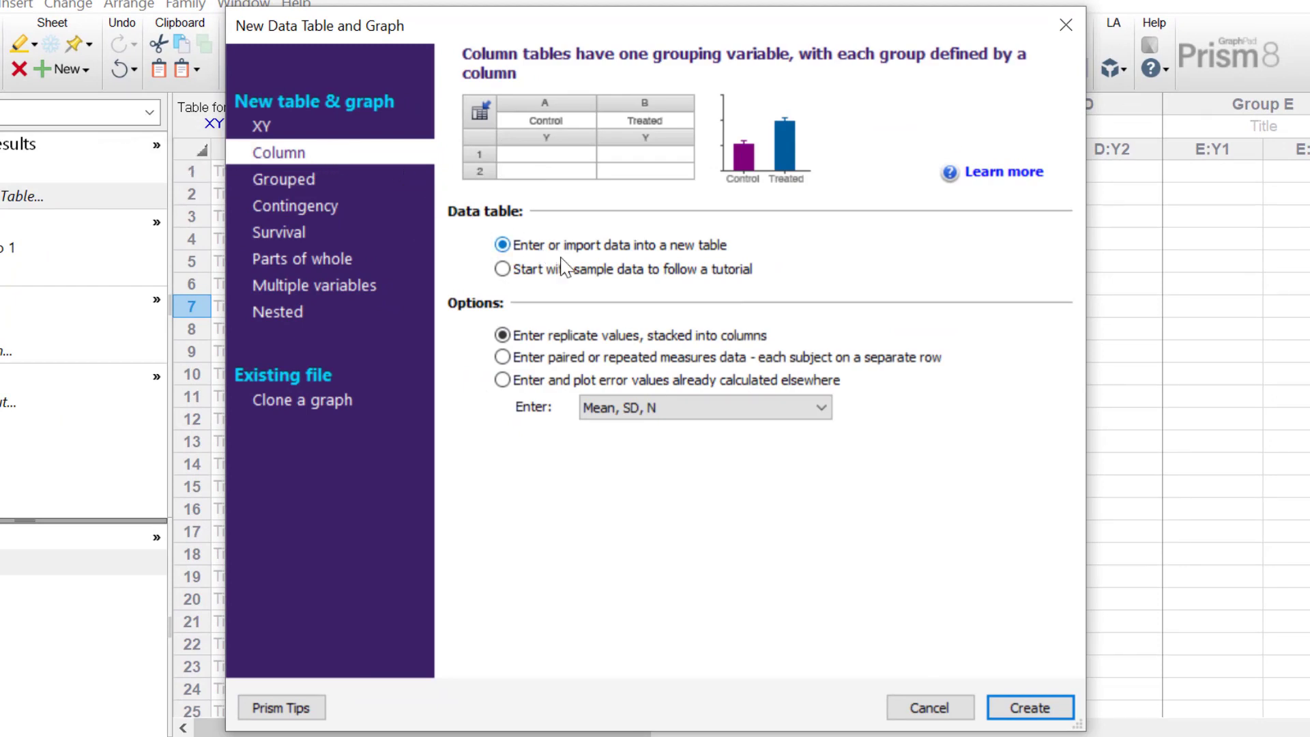
click(1029, 708)
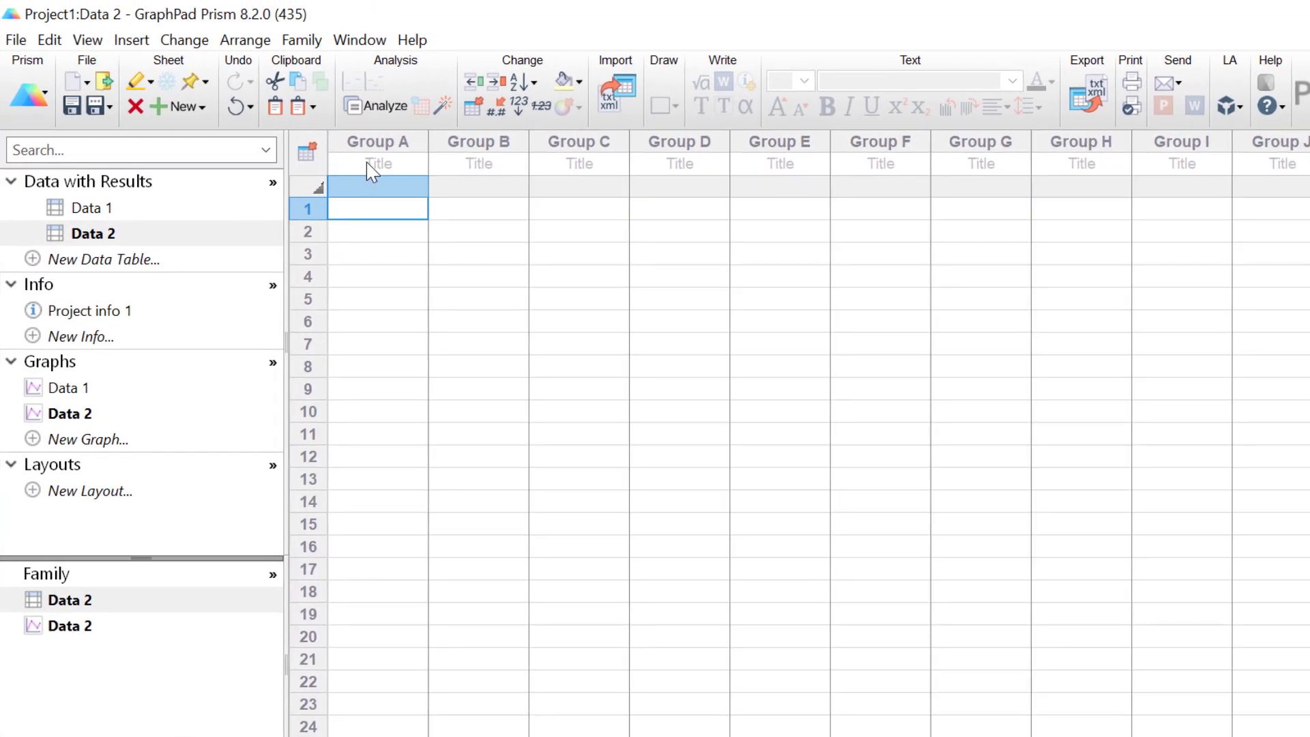
- Paste the copied Control and Treated columns with their titles into Groups A and B of the new table
click(256, 133)
key(ctrl+v)
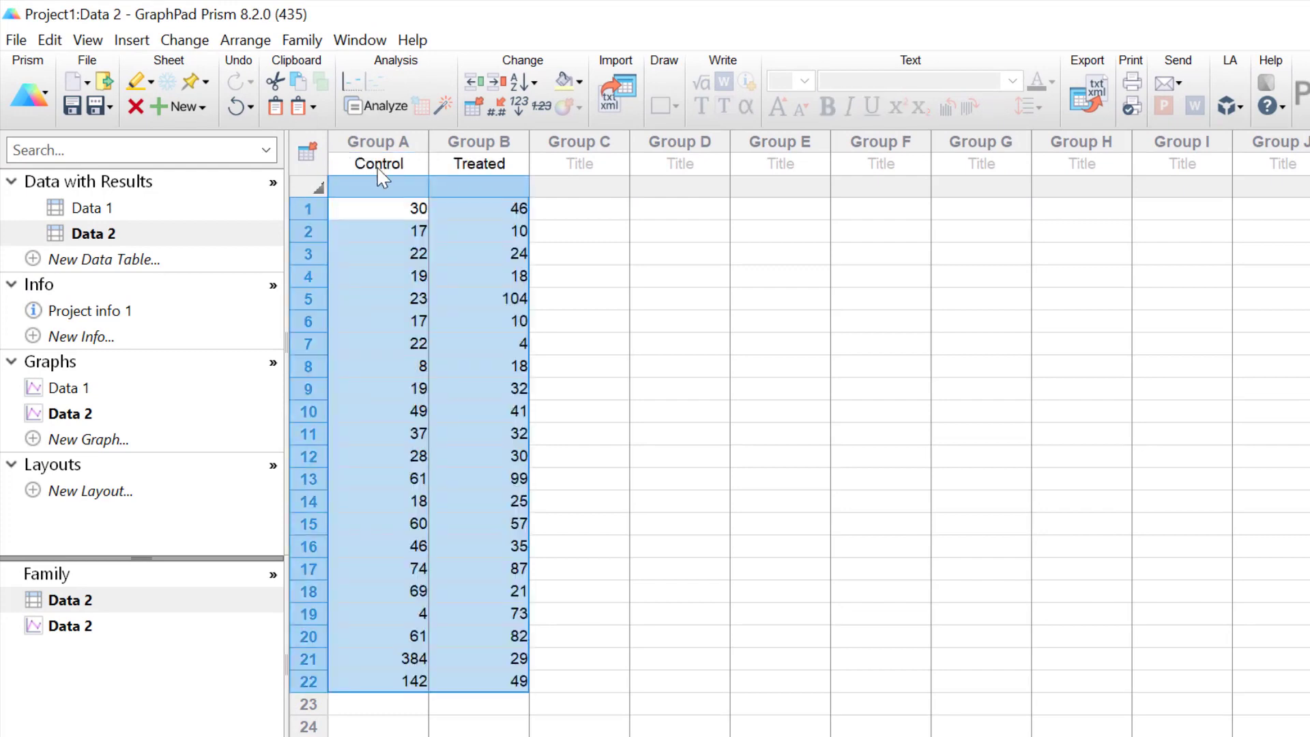
click(667, 413)
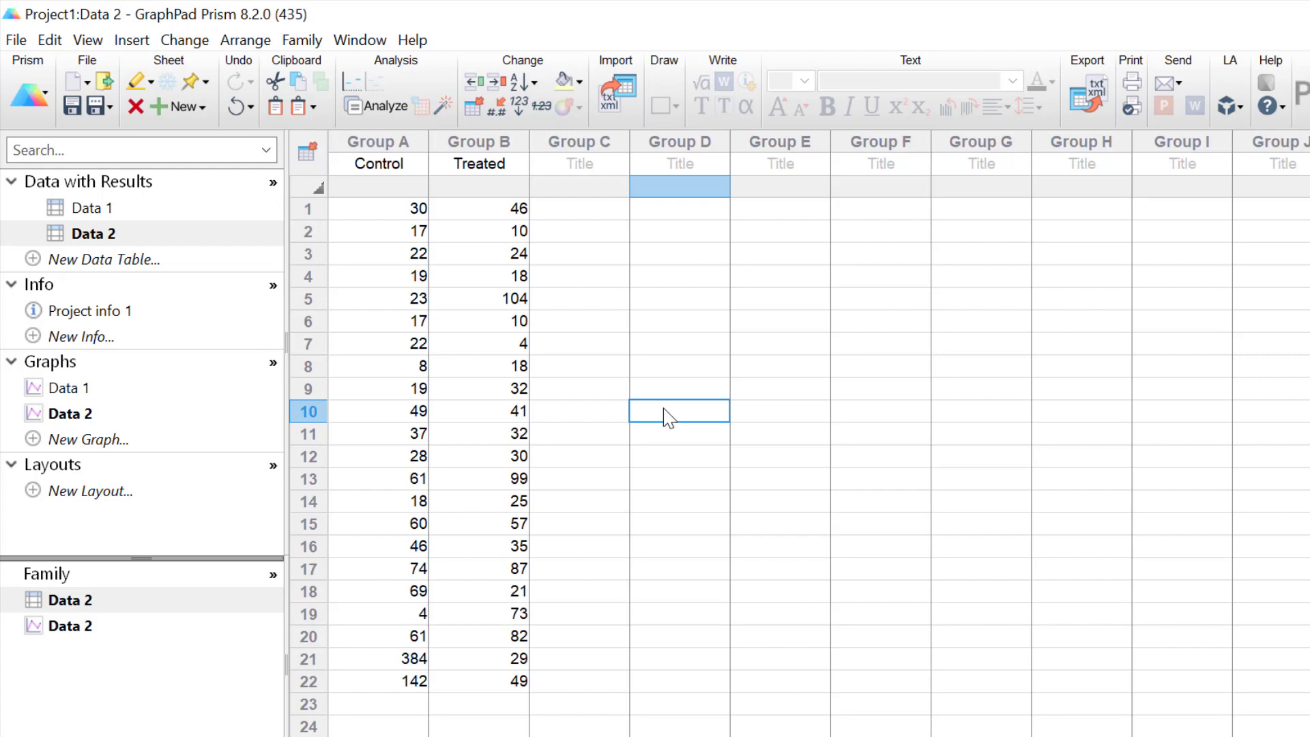
- Create the Data 2 graph as an individual-values scatter plot showing Mean with SD
click(124, 416)
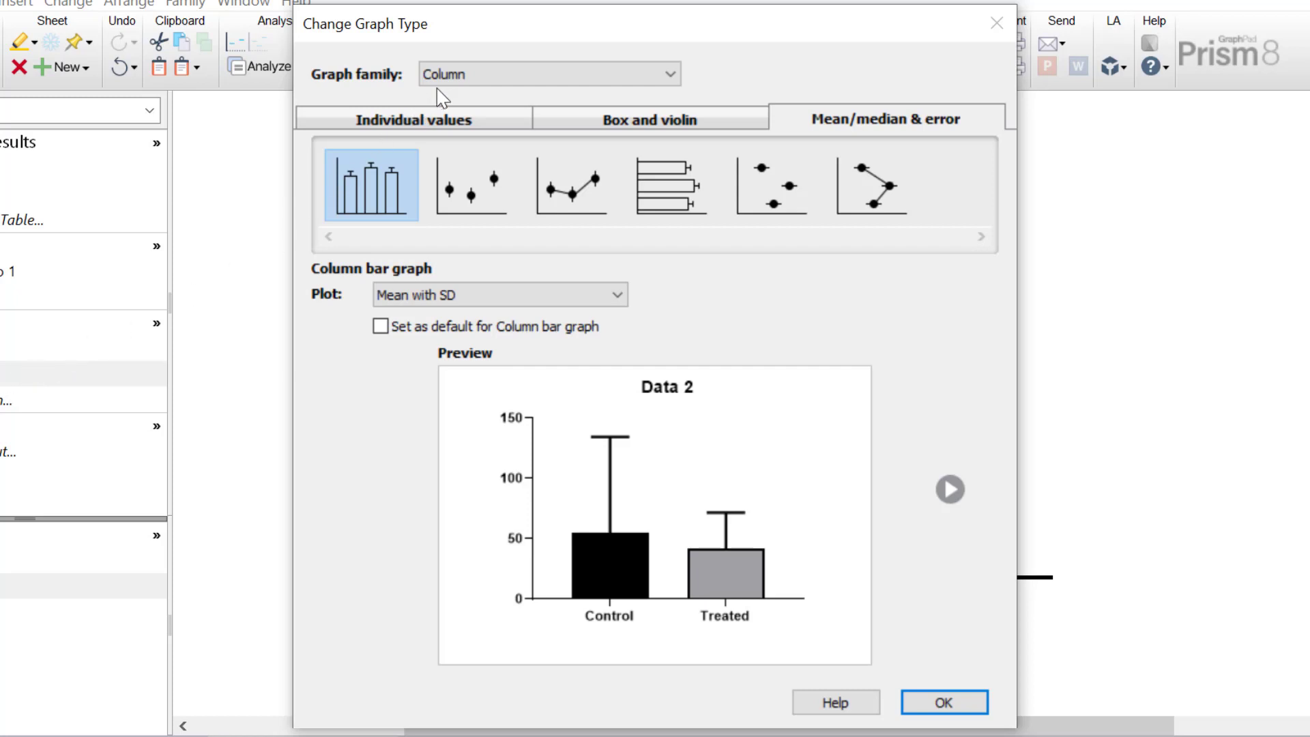
click(412, 123)
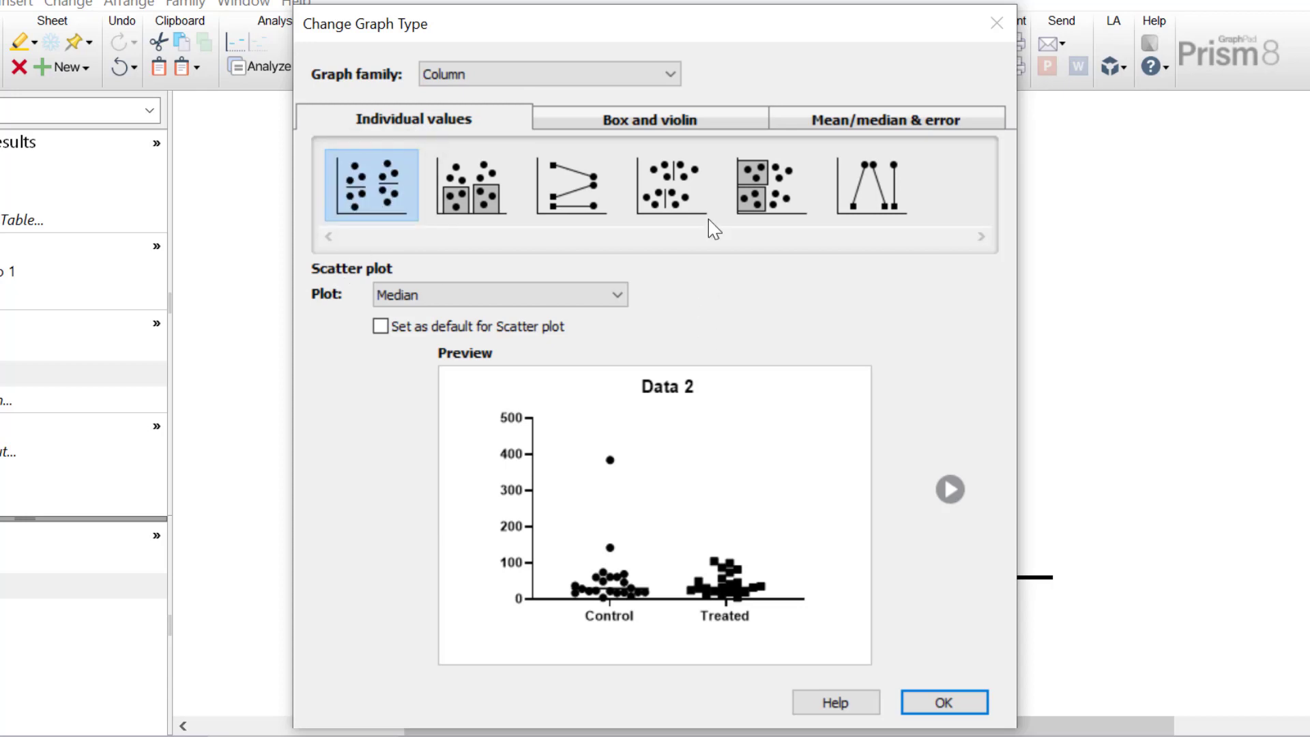
click(592, 297)
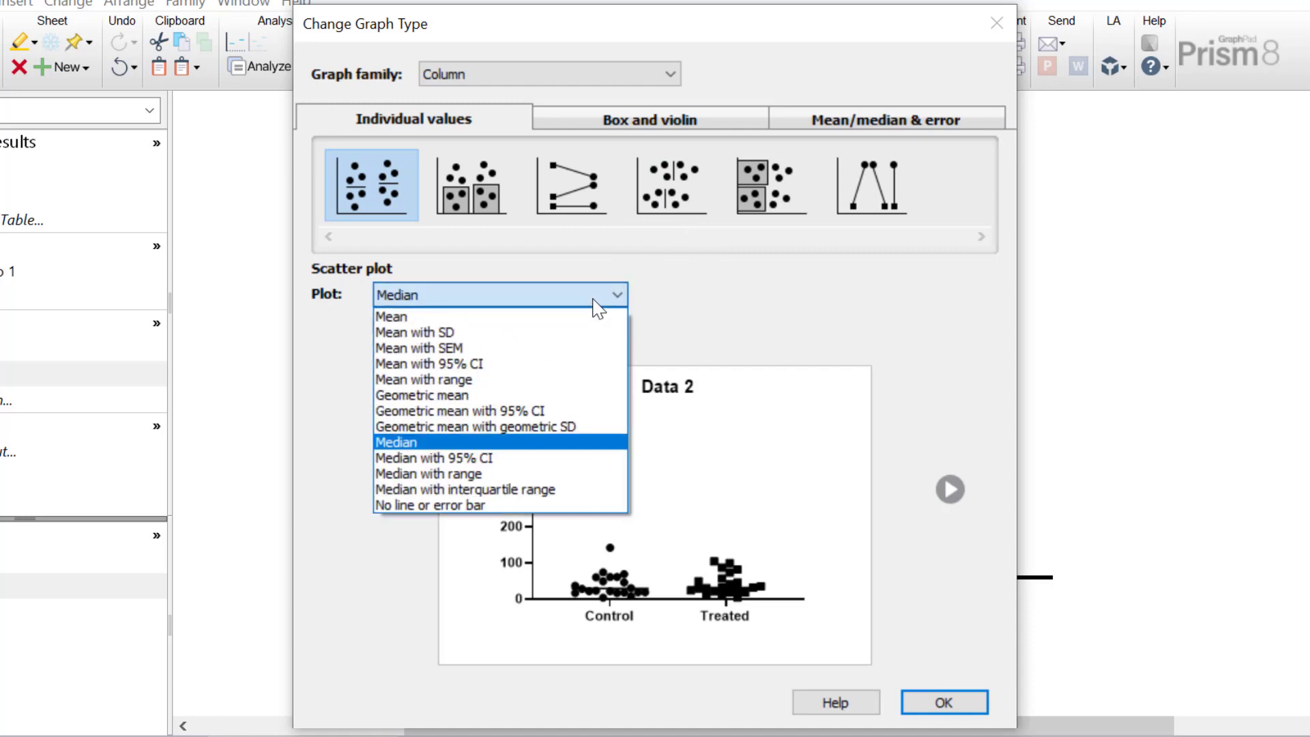
click(526, 507)
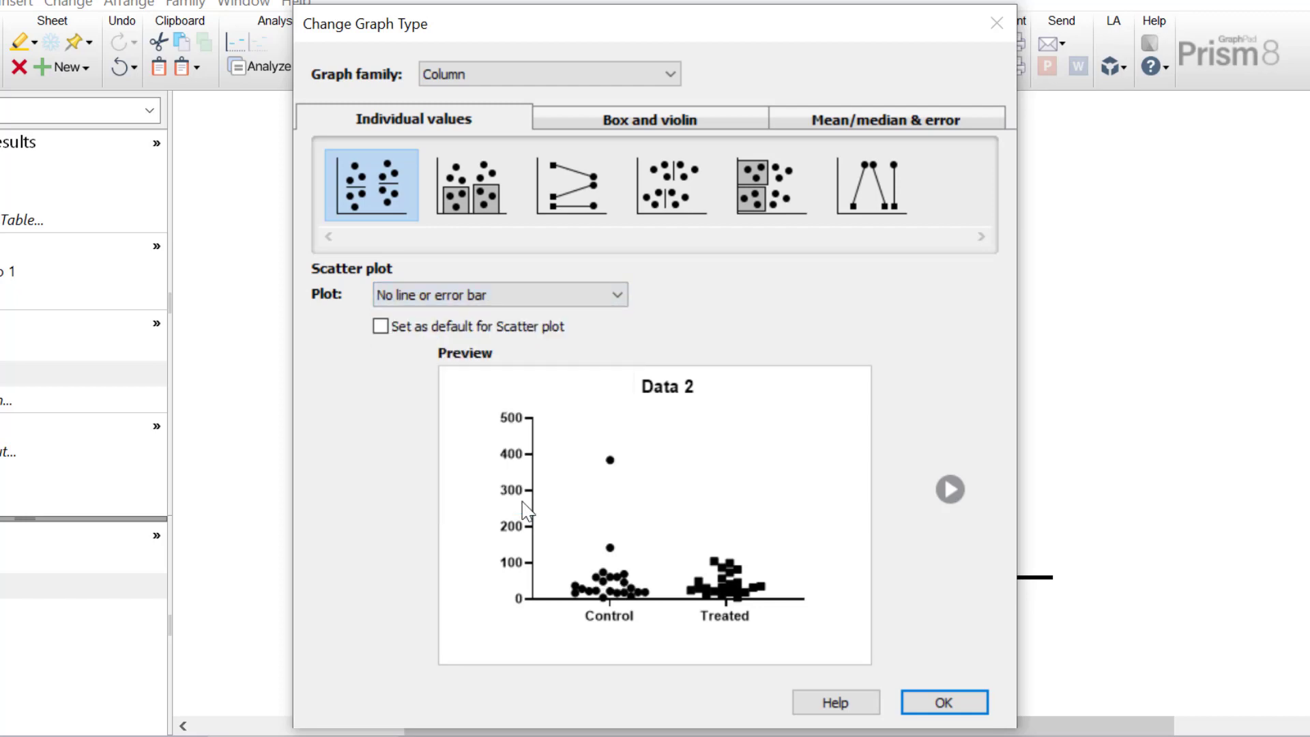
click(566, 295)
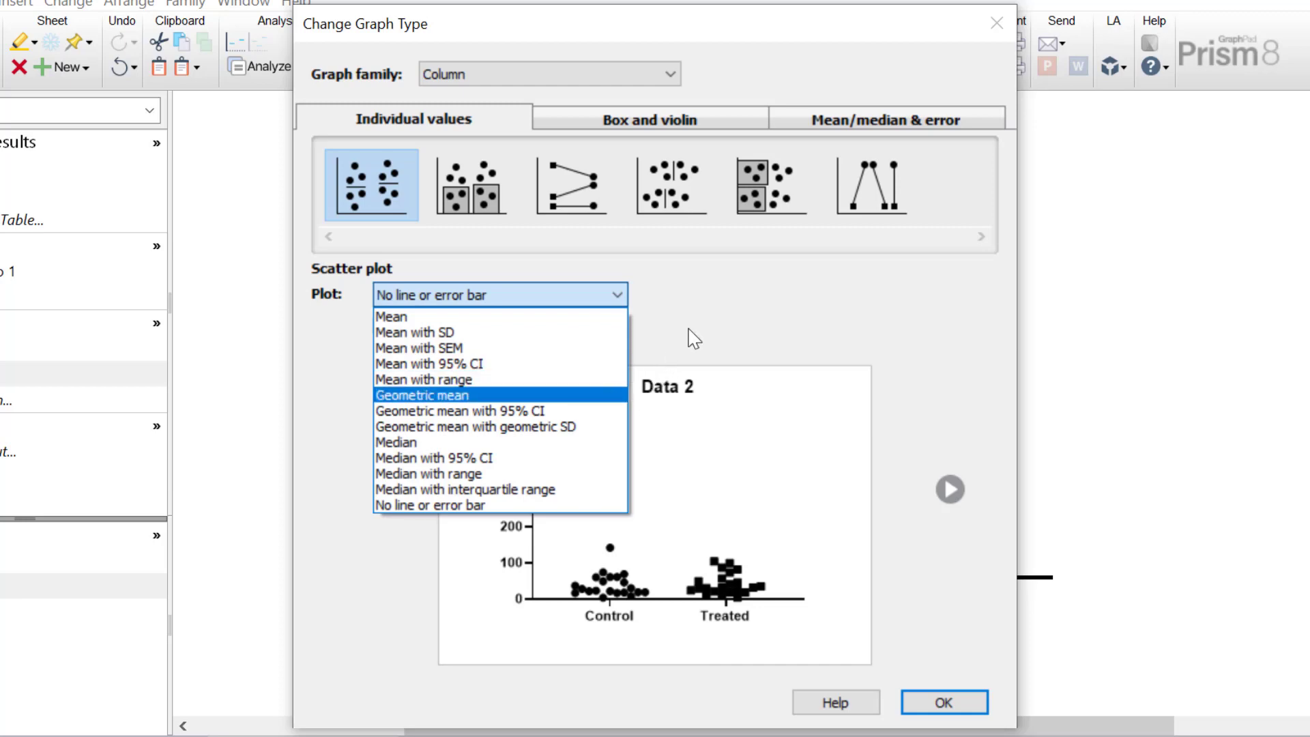
click(571, 333)
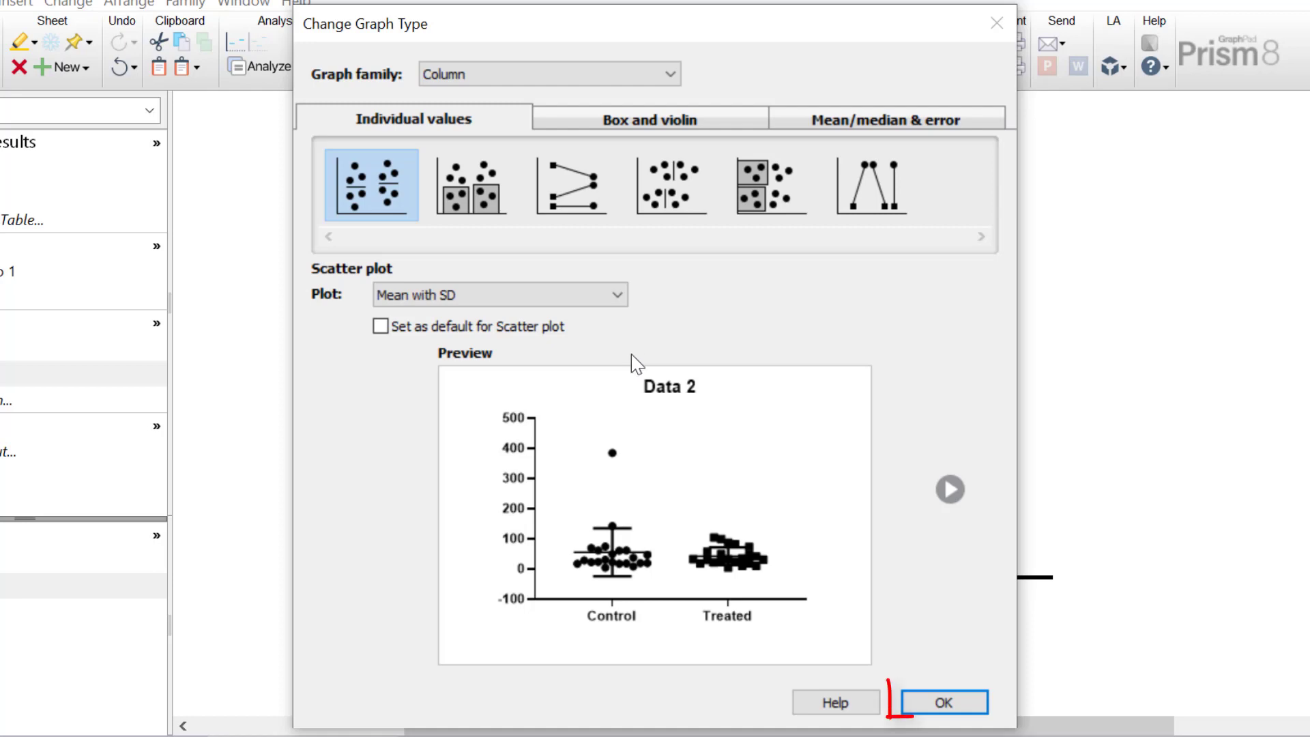
click(929, 703)
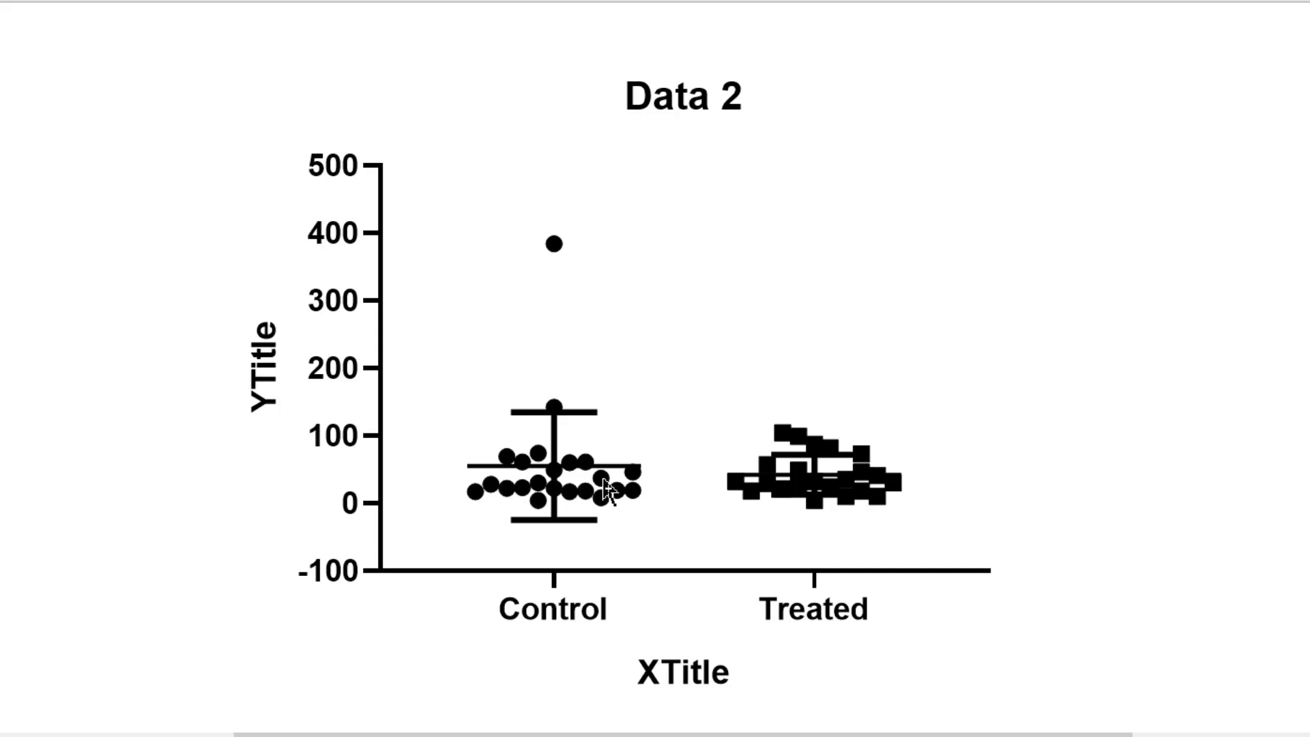
- Format the Control data set's symbols as slightly transparent (25%) blue filled squares of size 3
mouse_move(554, 471)
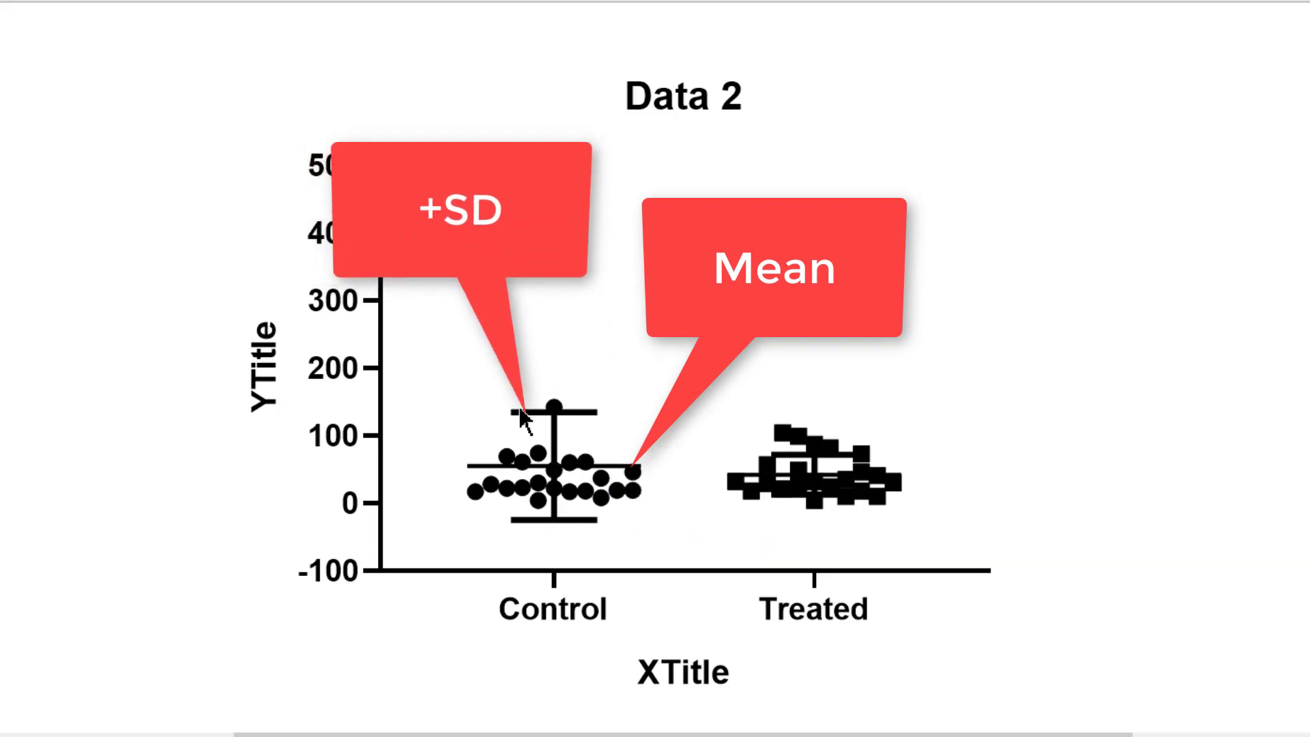
mouse_move(553, 413)
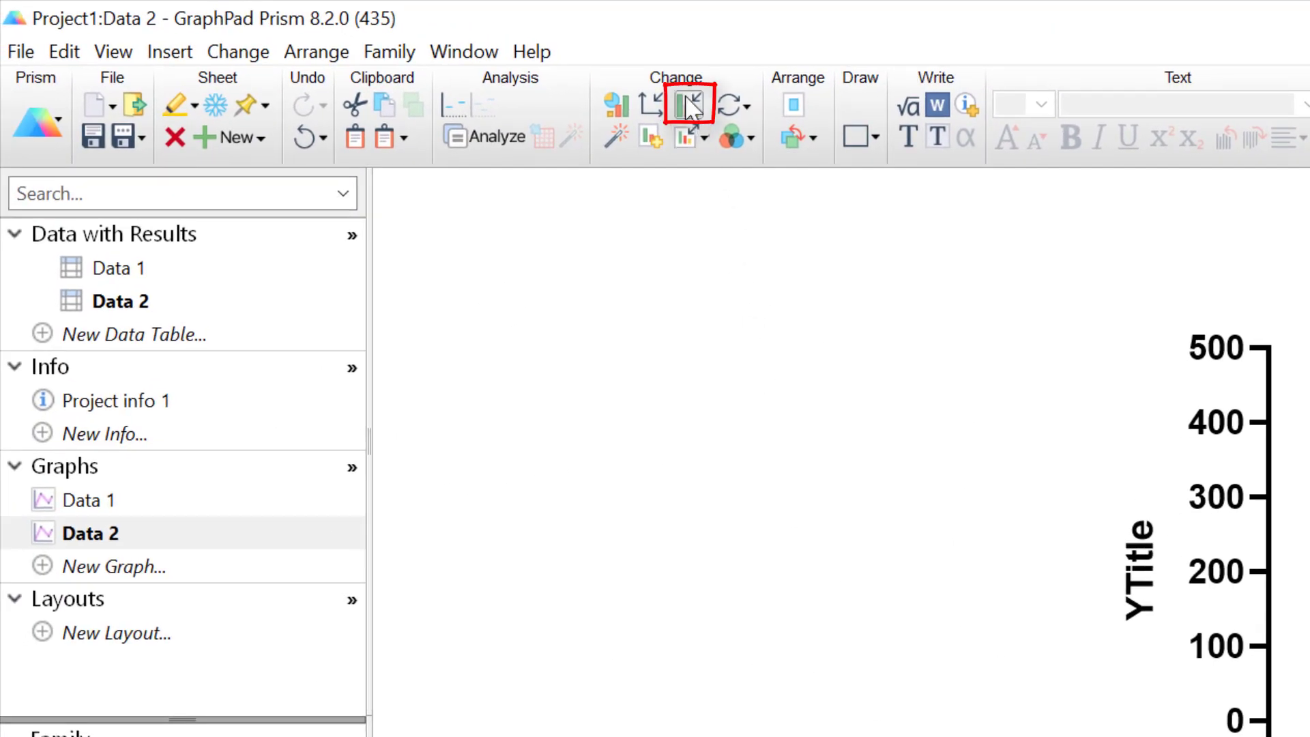
click(687, 103)
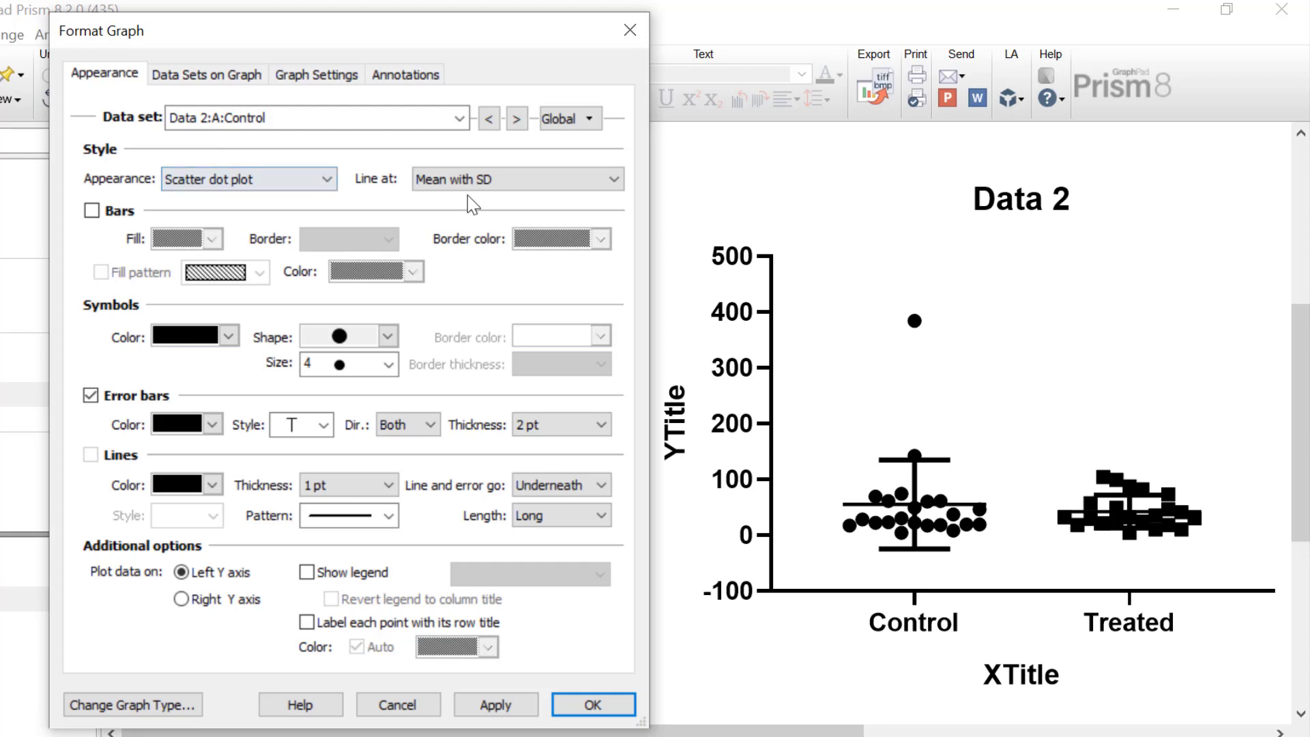
click(501, 181)
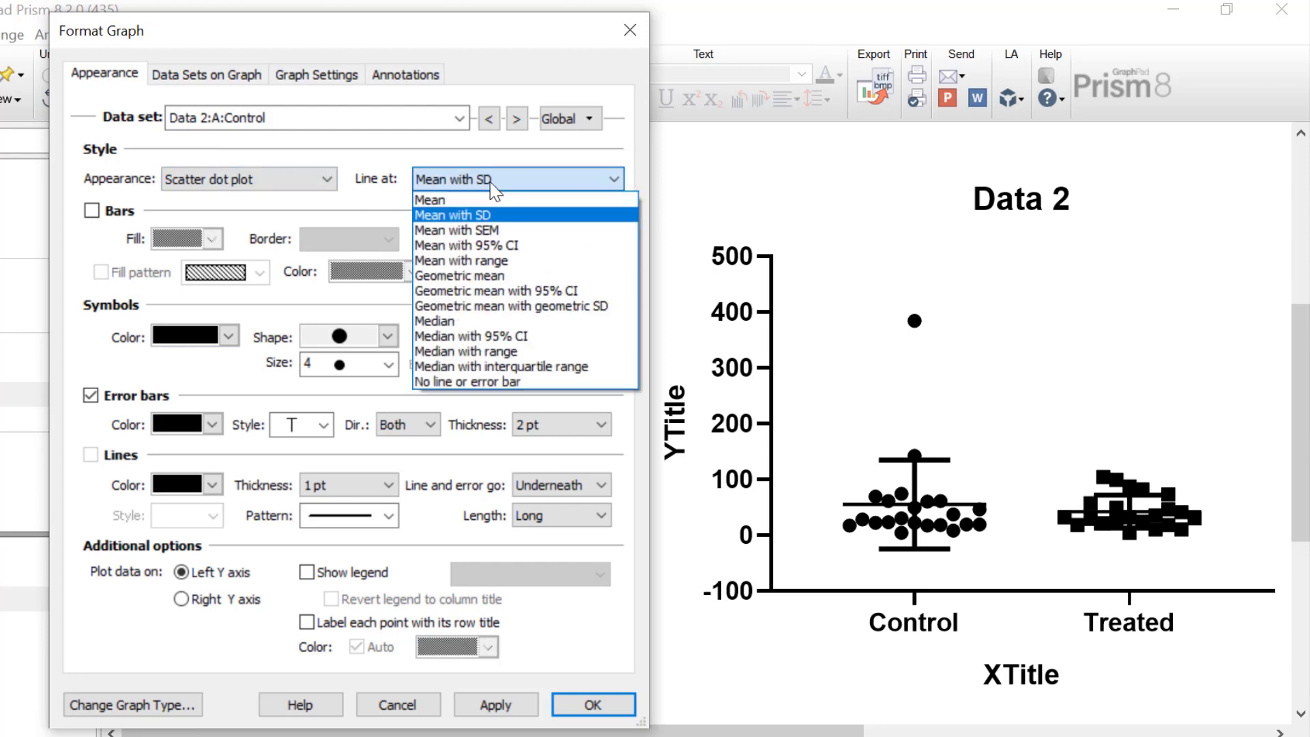
click(371, 200)
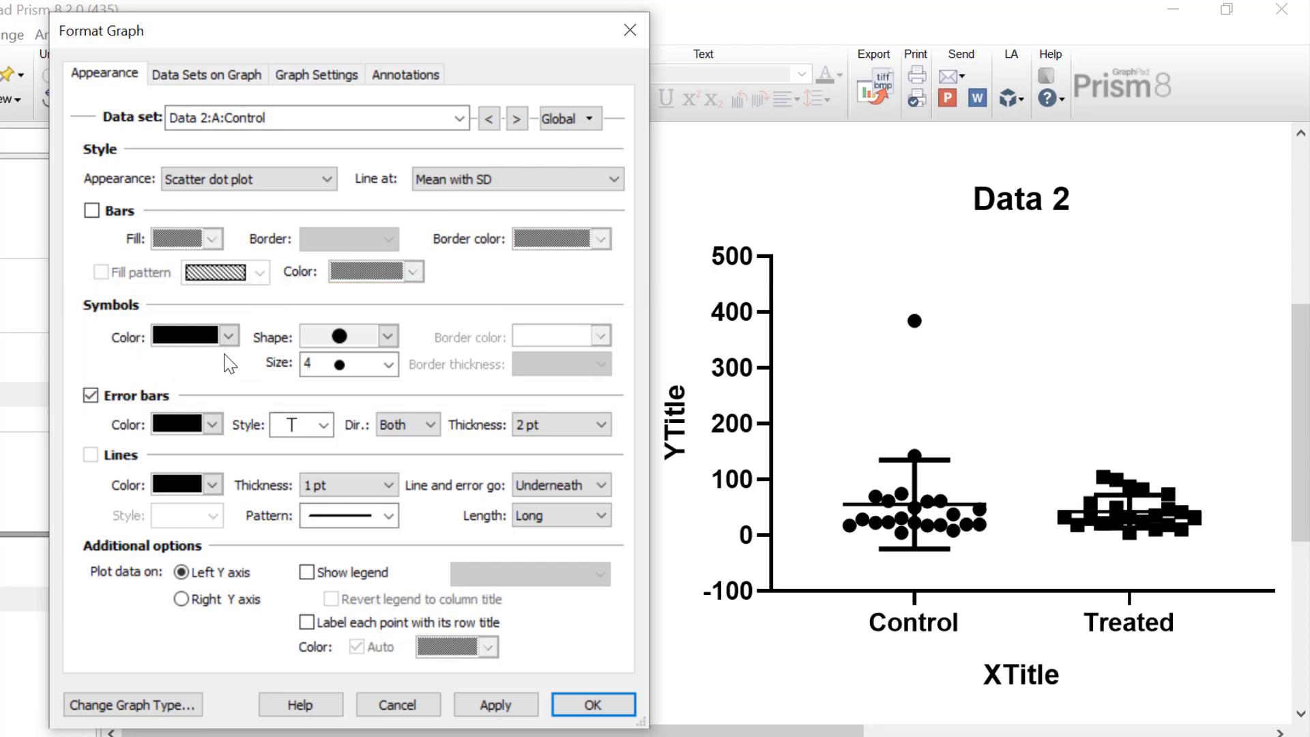
click(185, 340)
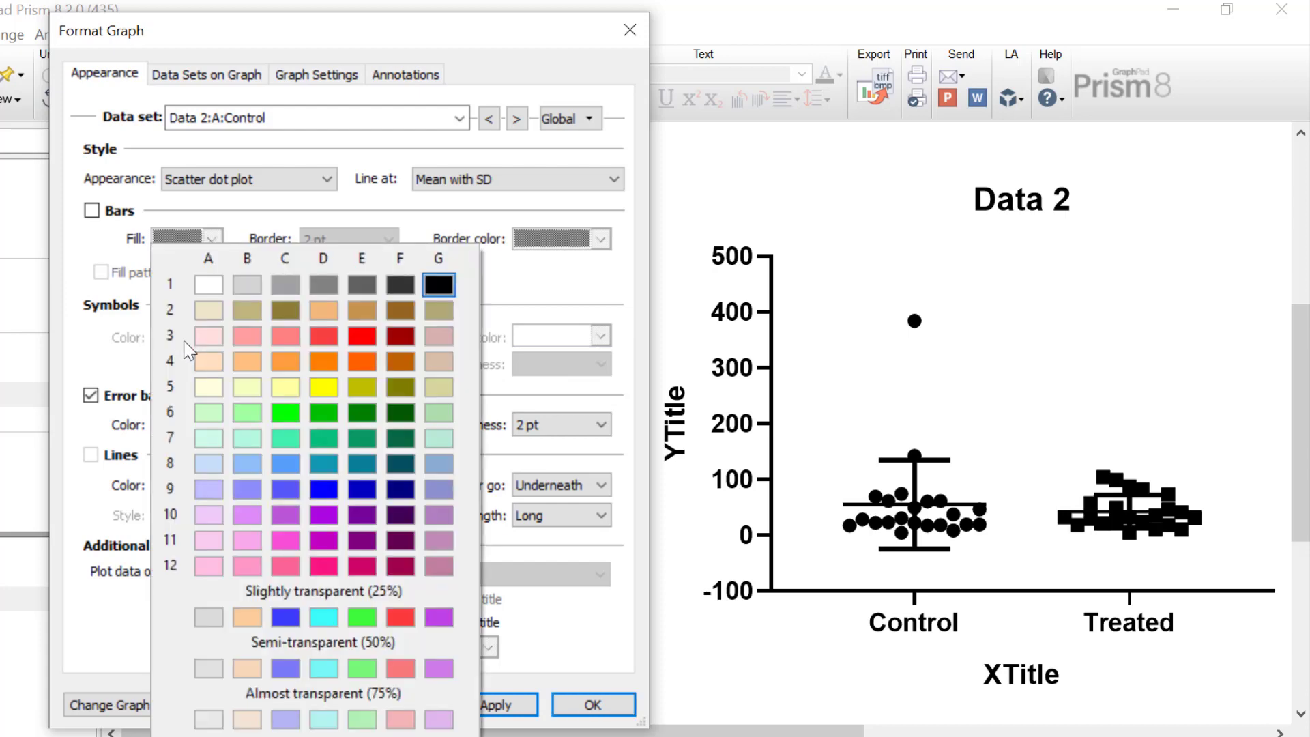
click(285, 619)
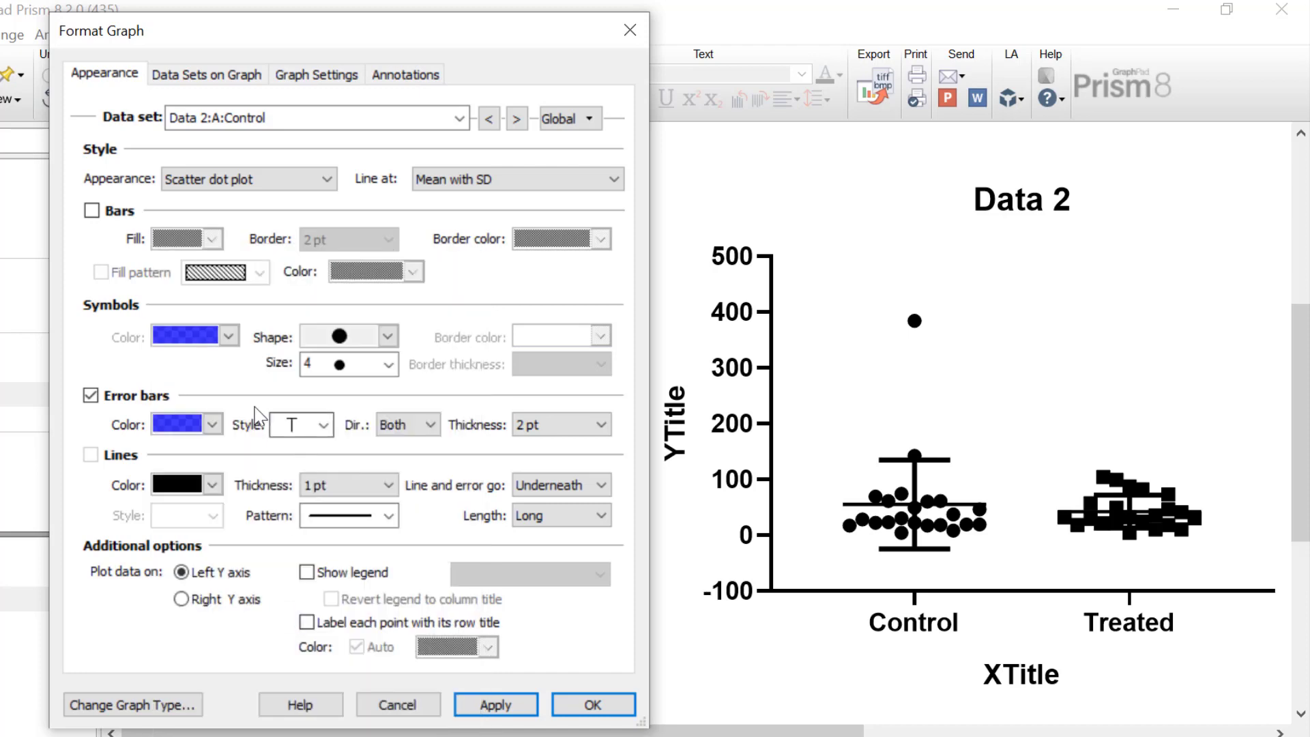
click(388, 363)
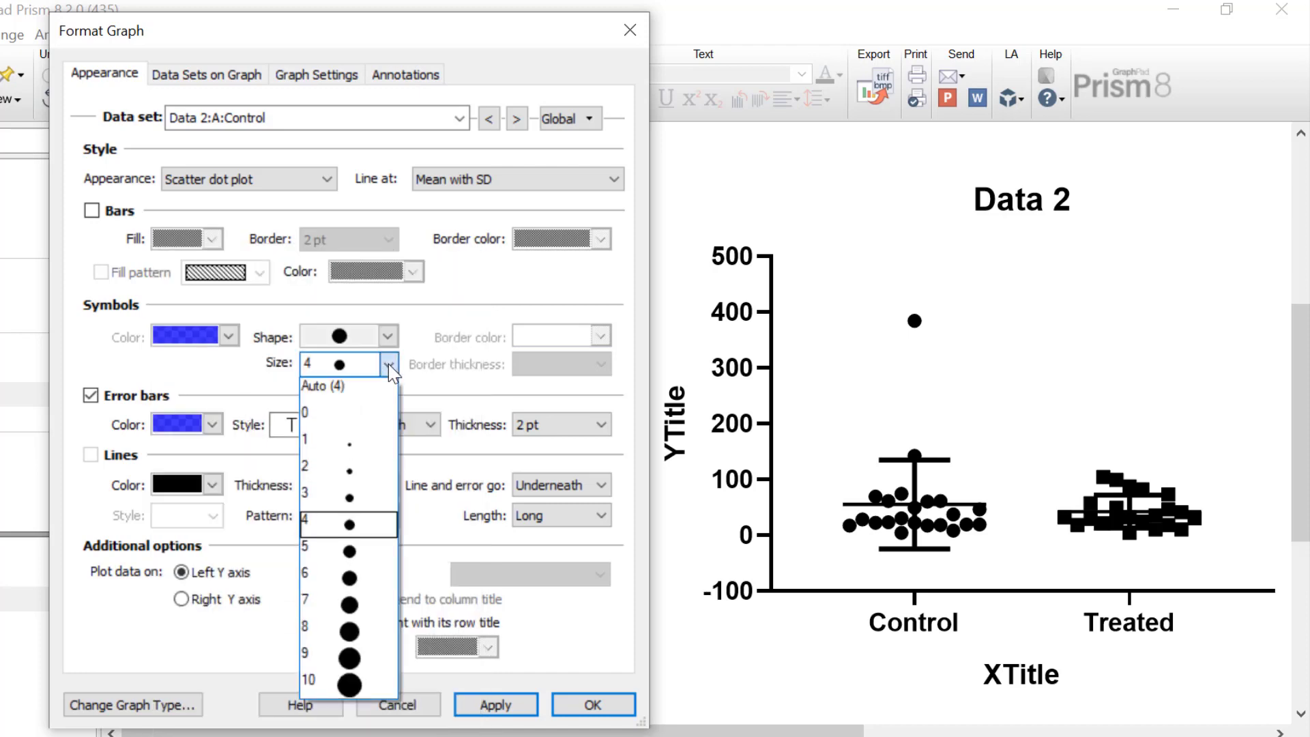
click(371, 498)
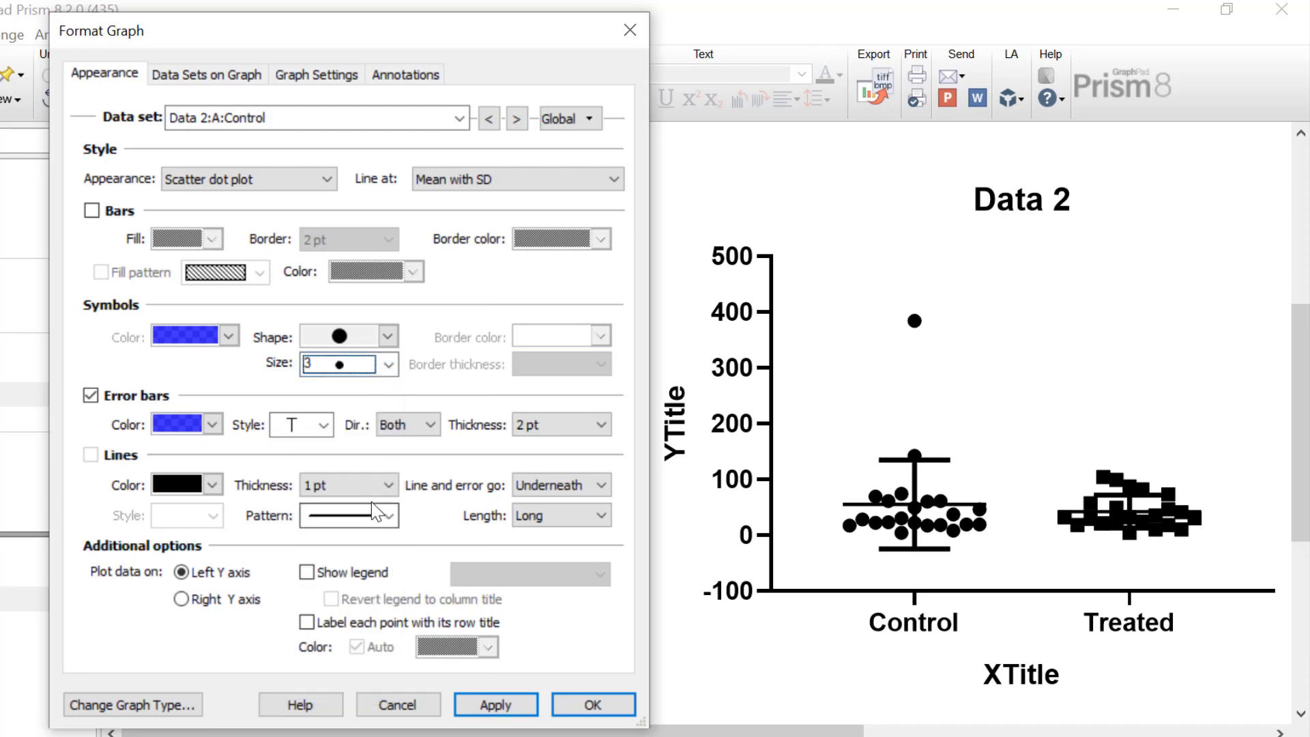
click(385, 337)
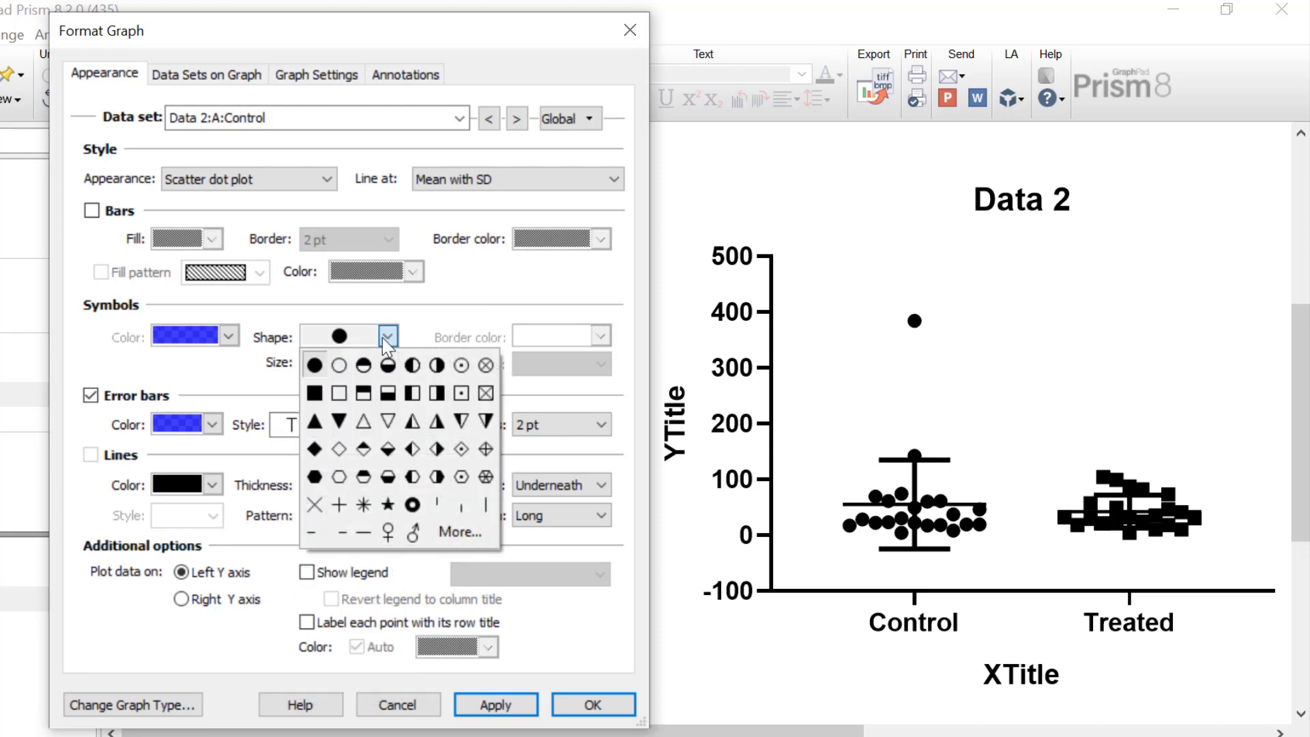
click(314, 394)
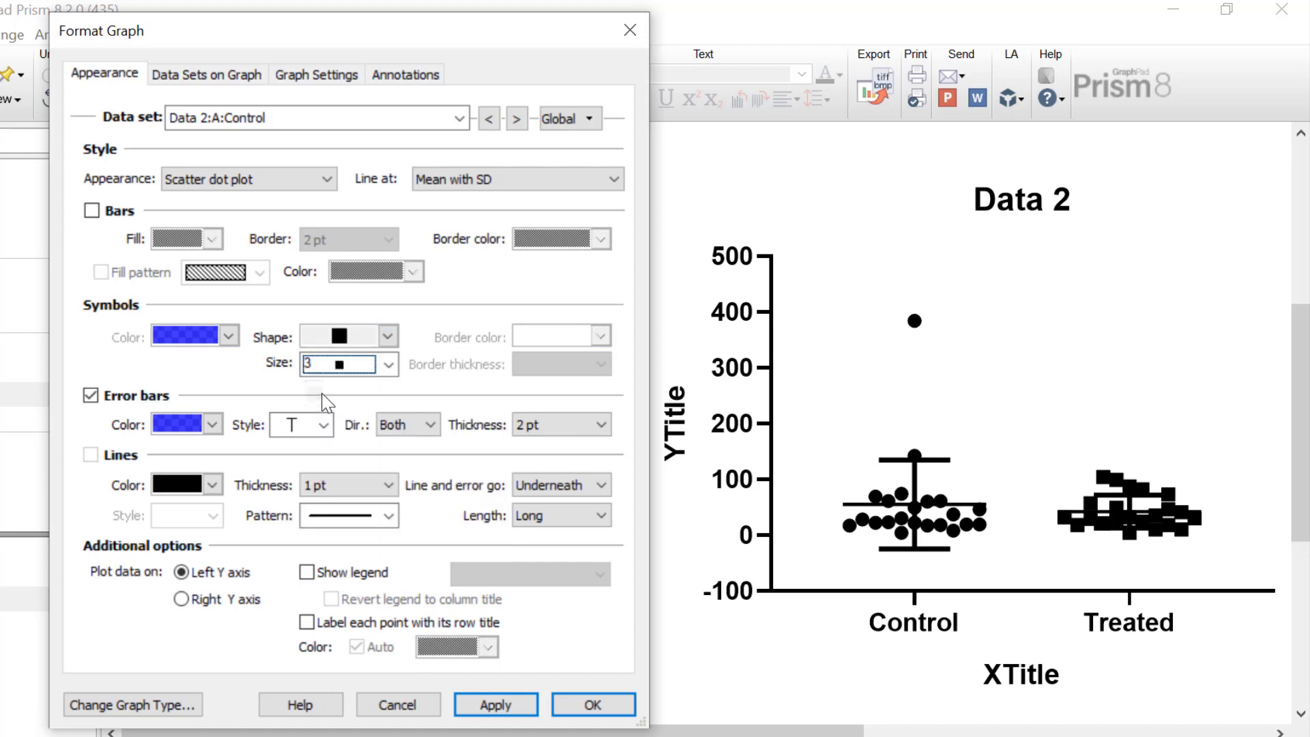
- Color the Control data set's error bars black, keeping the T style and Both directions
click(214, 426)
click(436, 285)
click(325, 432)
click(333, 437)
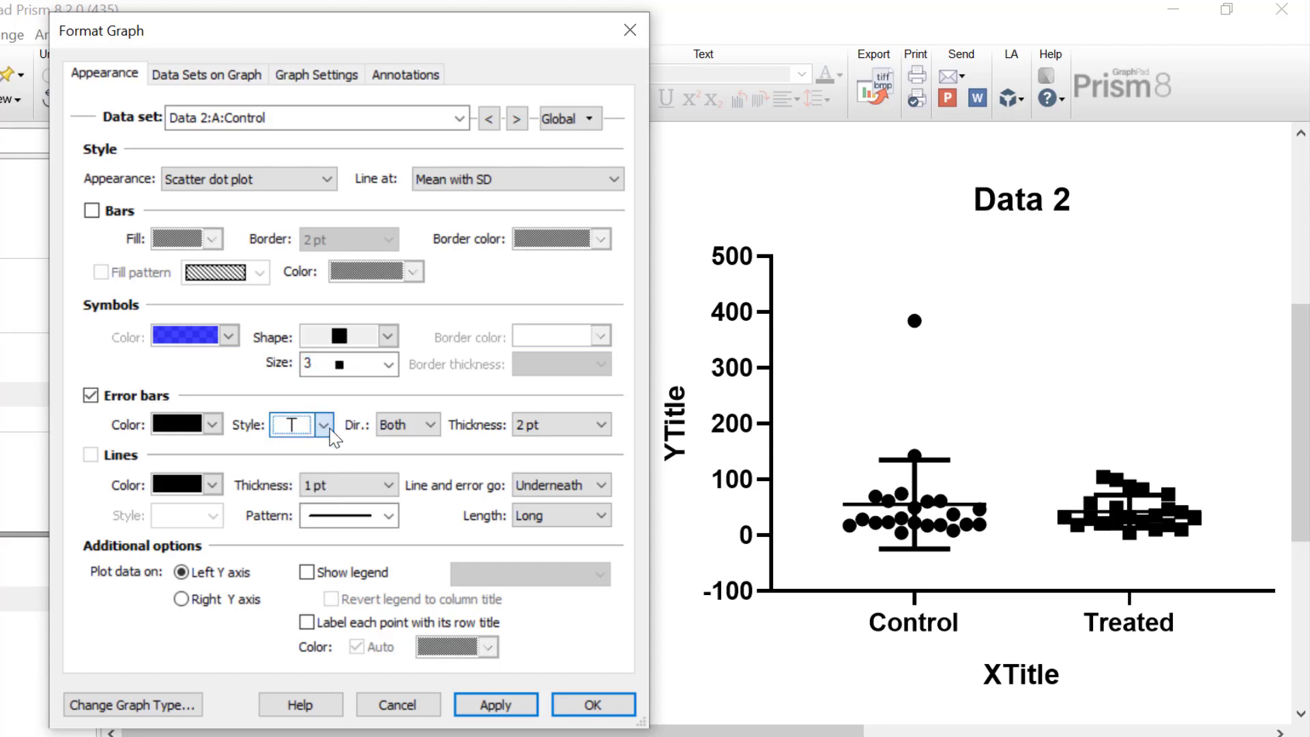
click(408, 427)
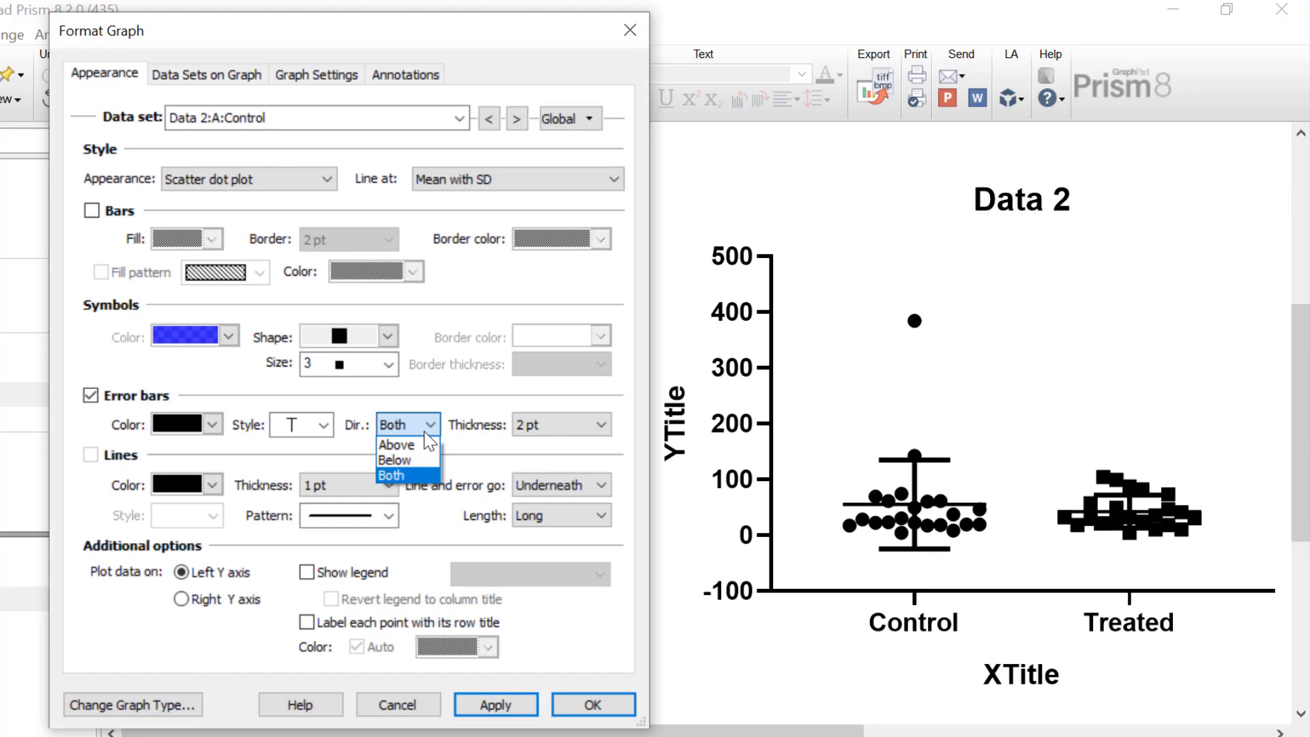
click(435, 434)
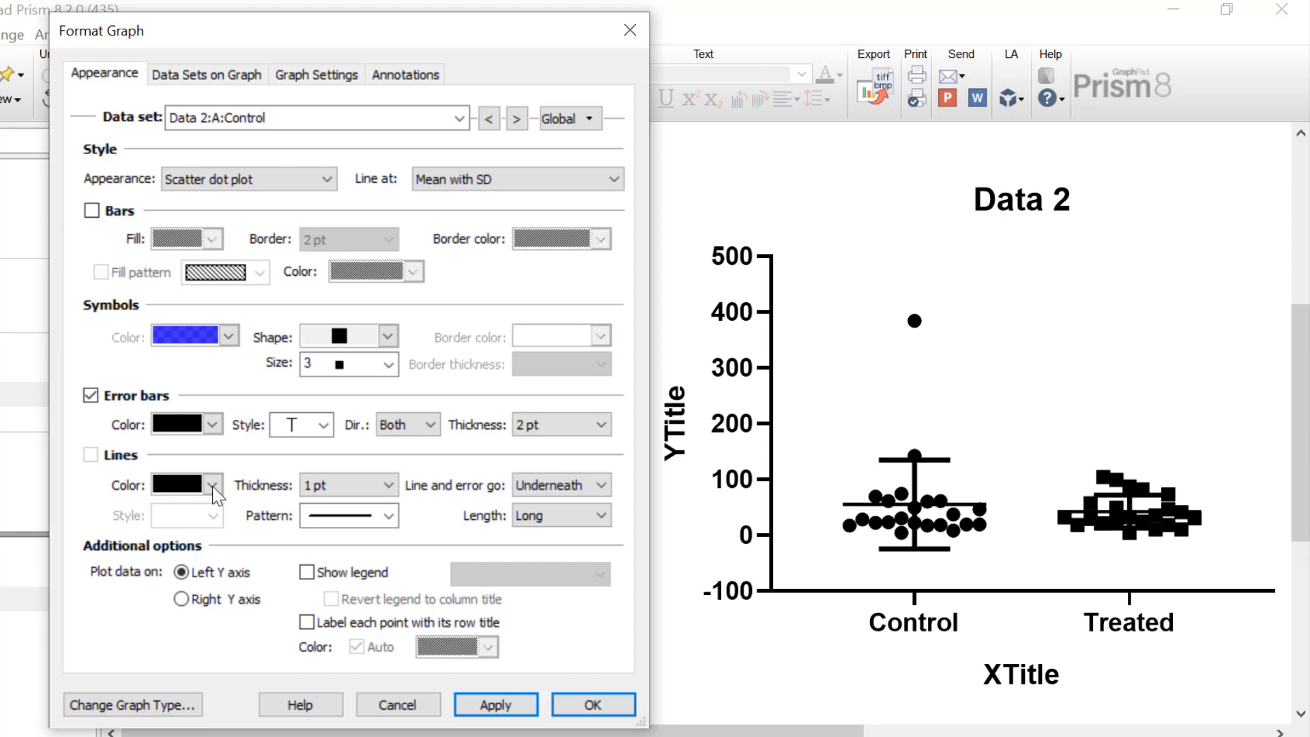
- Place the Control data set's line and error bars on top of the symbols, keep the Long line length, and apply the formatting
click(588, 485)
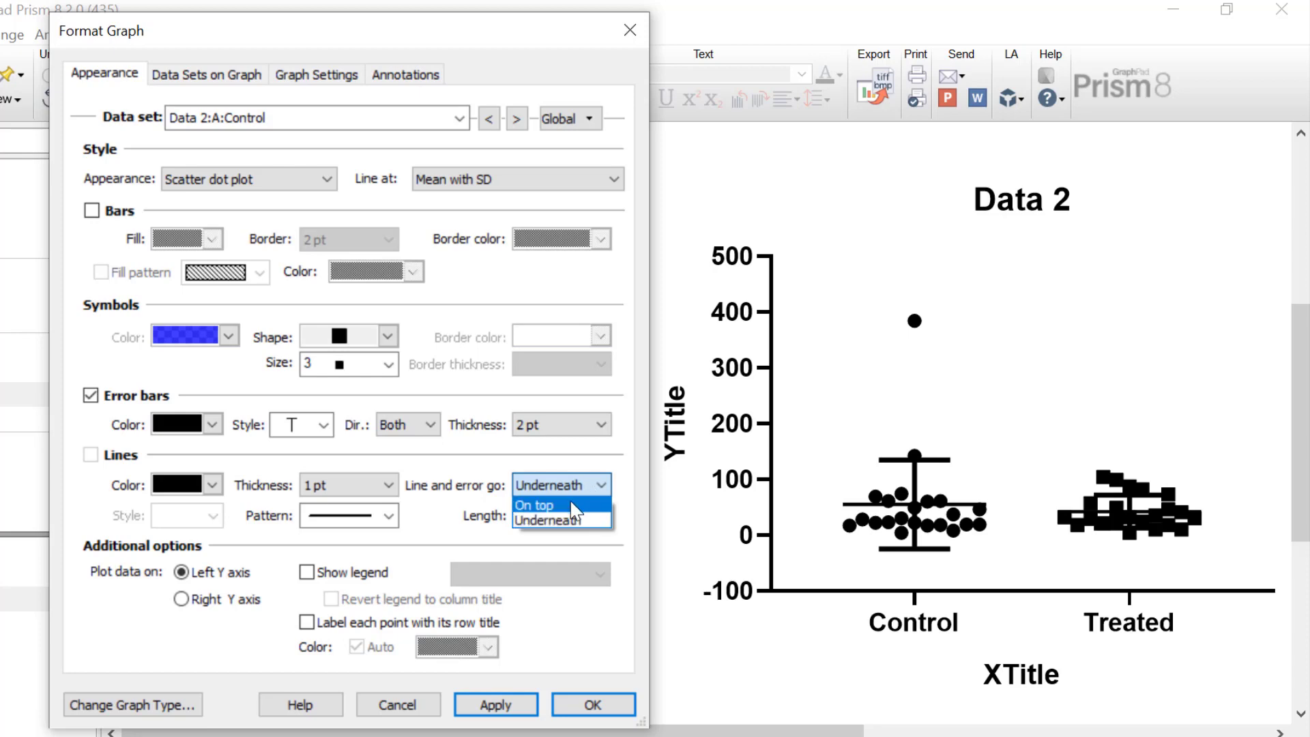
click(572, 506)
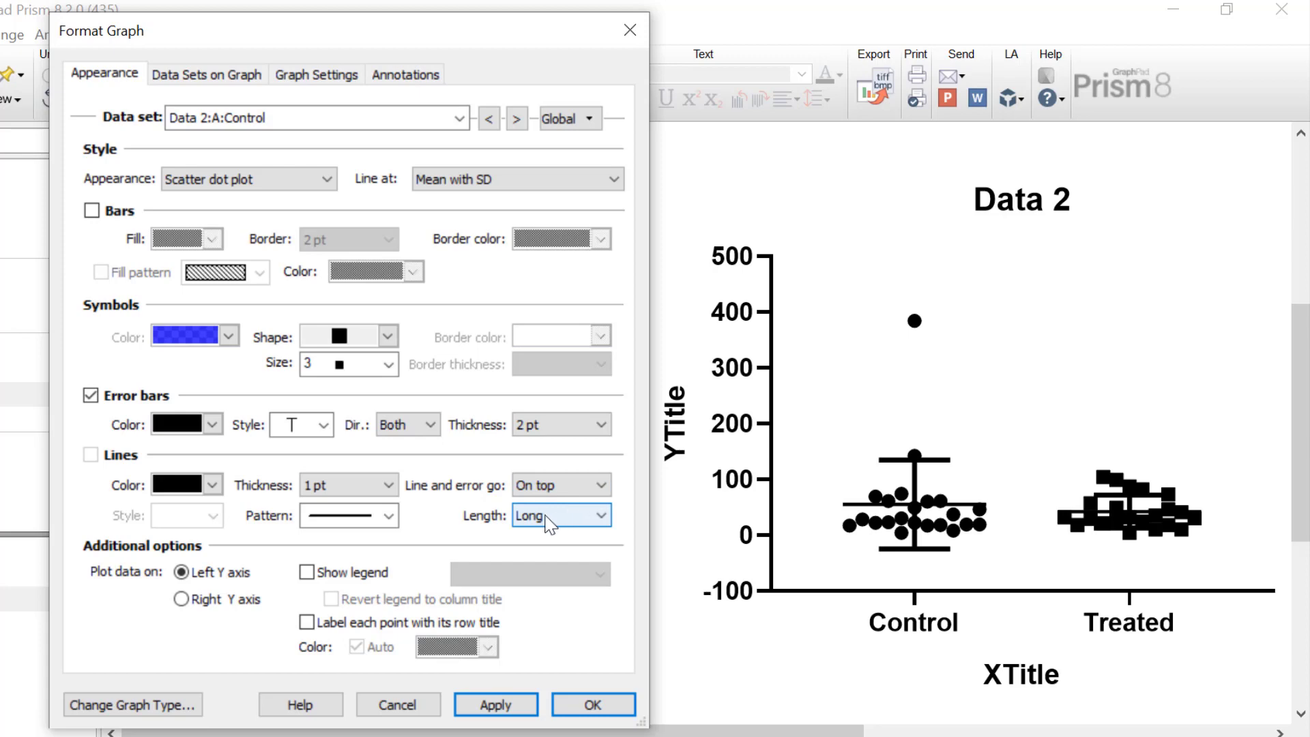
click(591, 519)
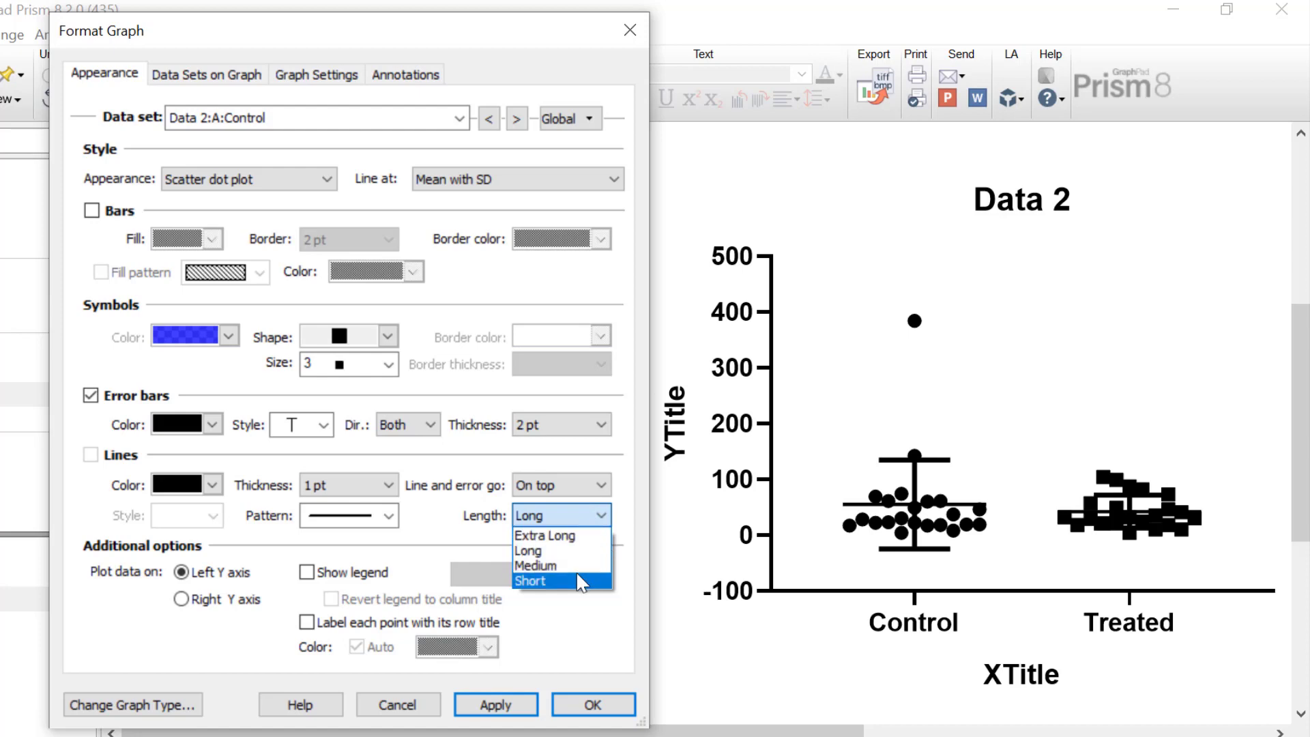
click(457, 524)
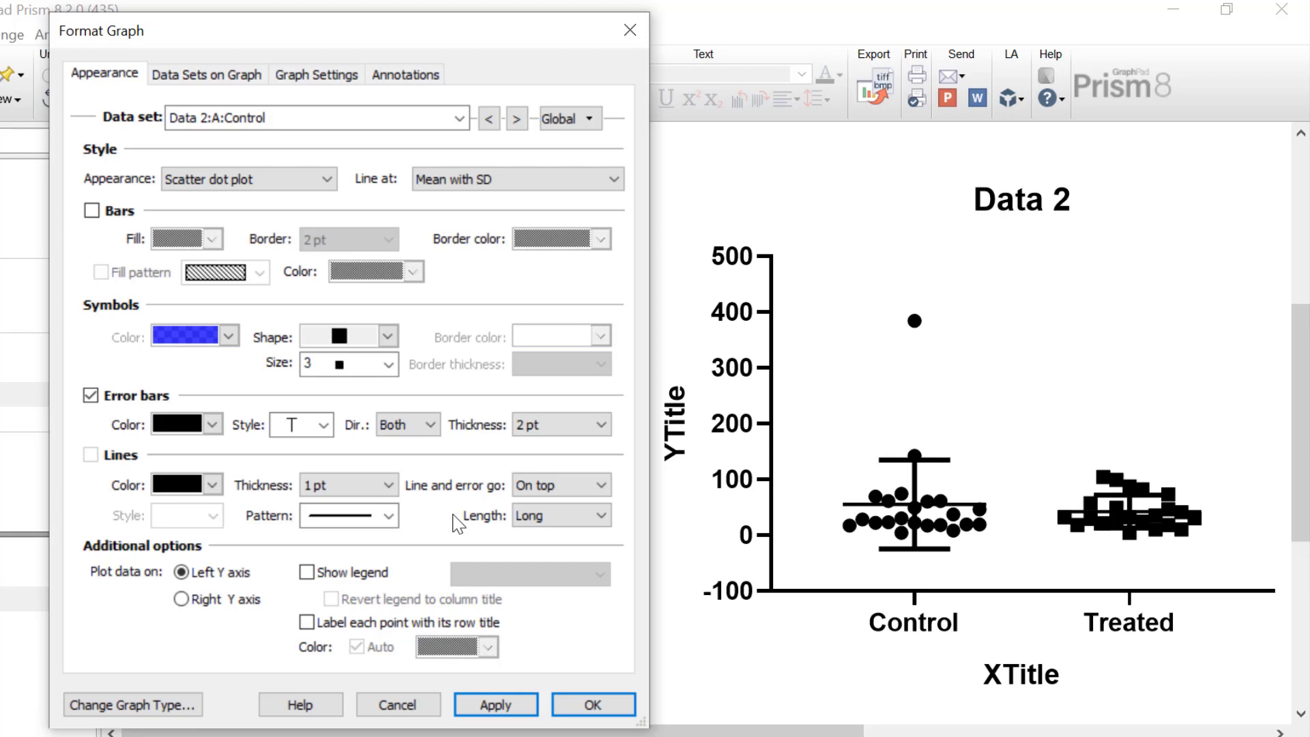
click(505, 711)
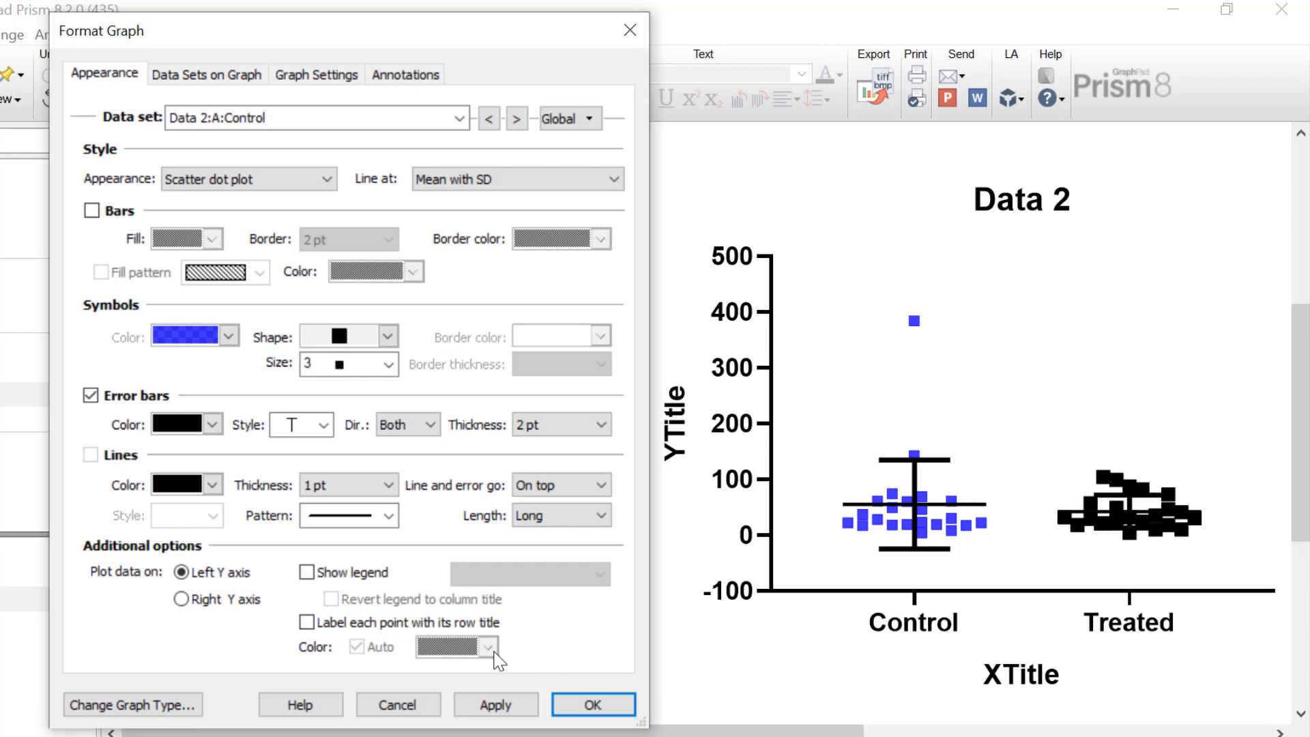
- Format the Treated data set's symbols as slightly transparent (25%) purple filled upward triangles of size 3, with black error bars
click(516, 120)
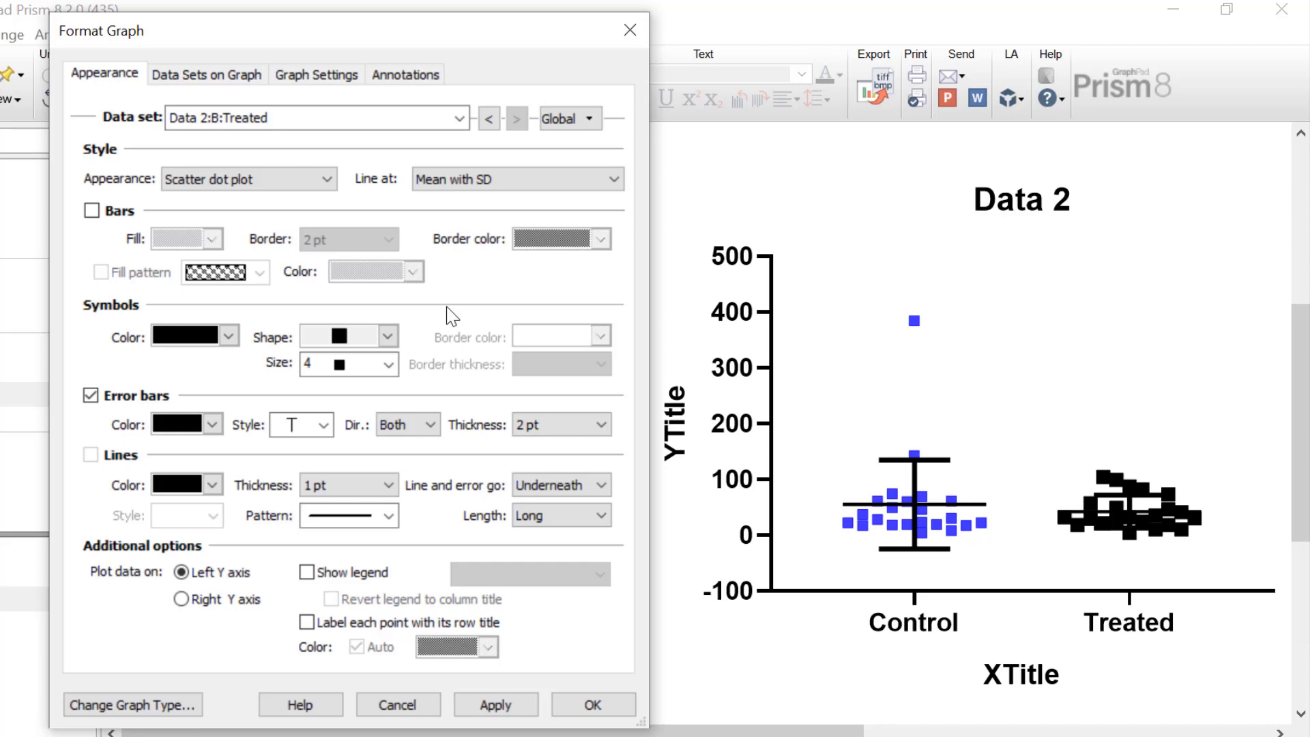
click(229, 335)
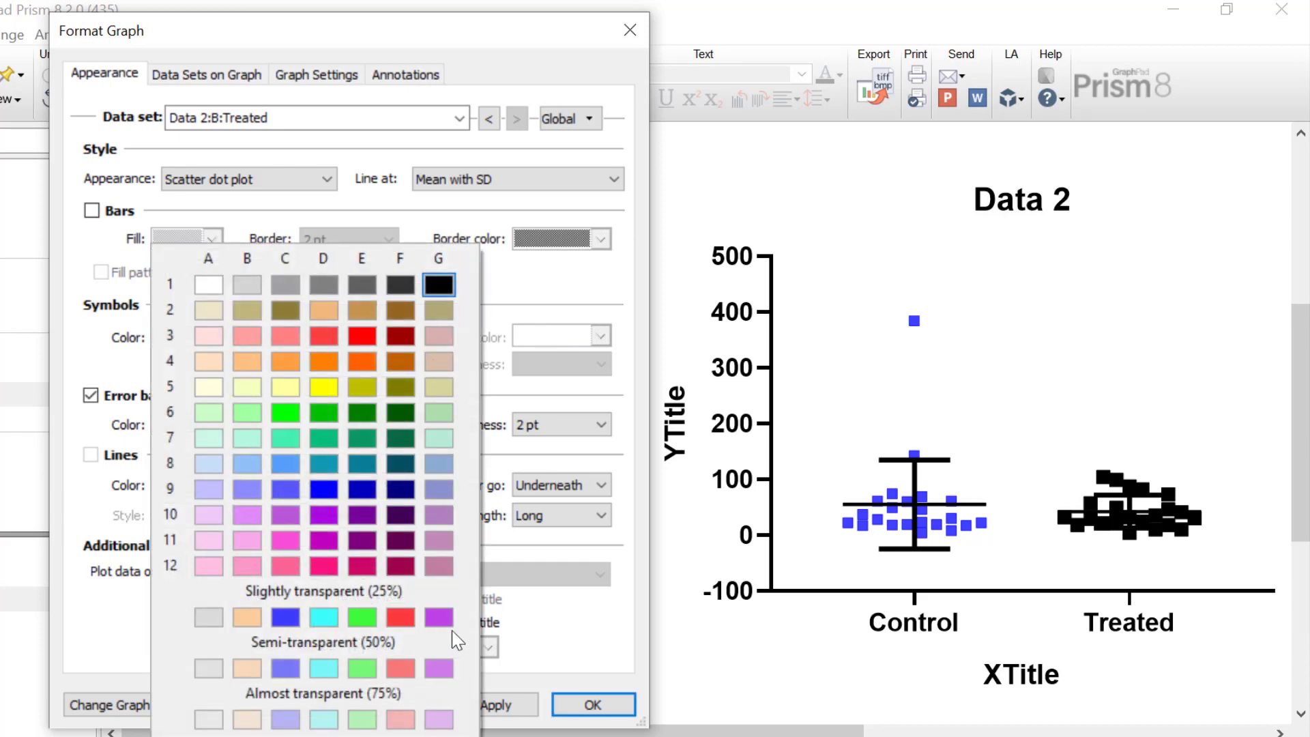
click(445, 623)
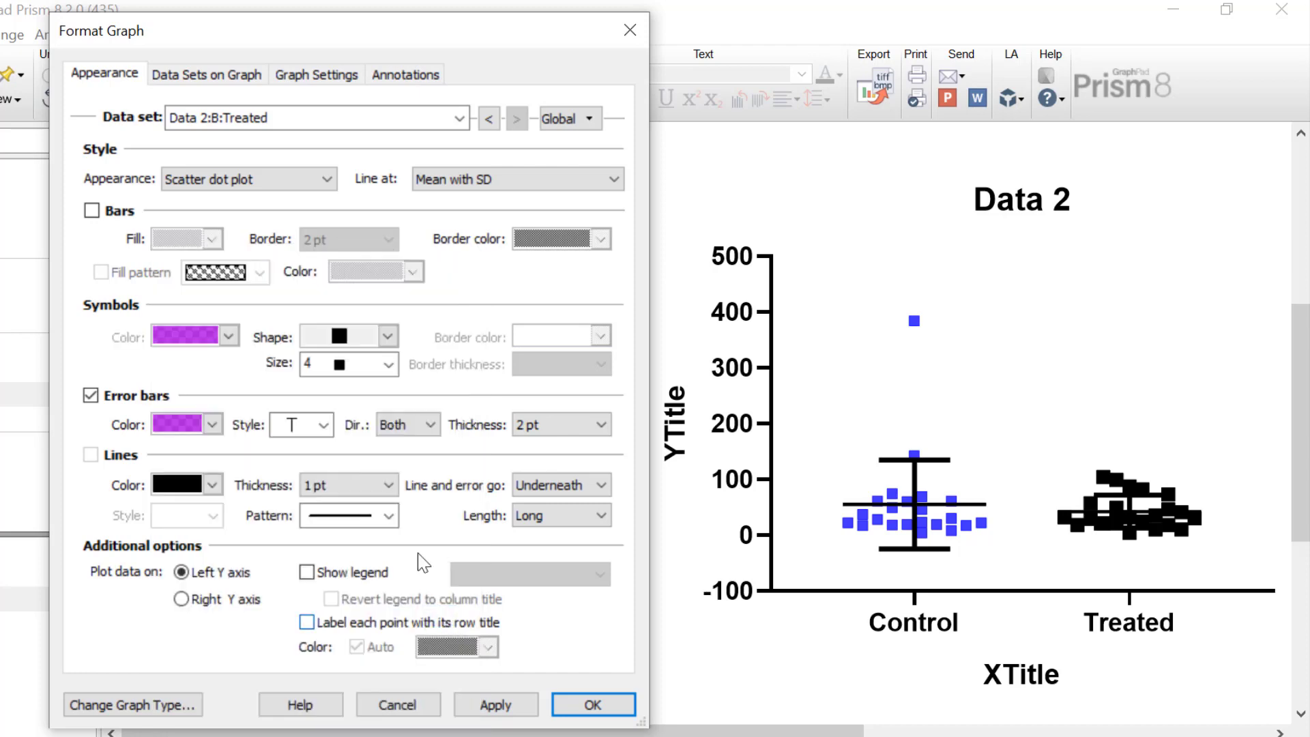
click(389, 336)
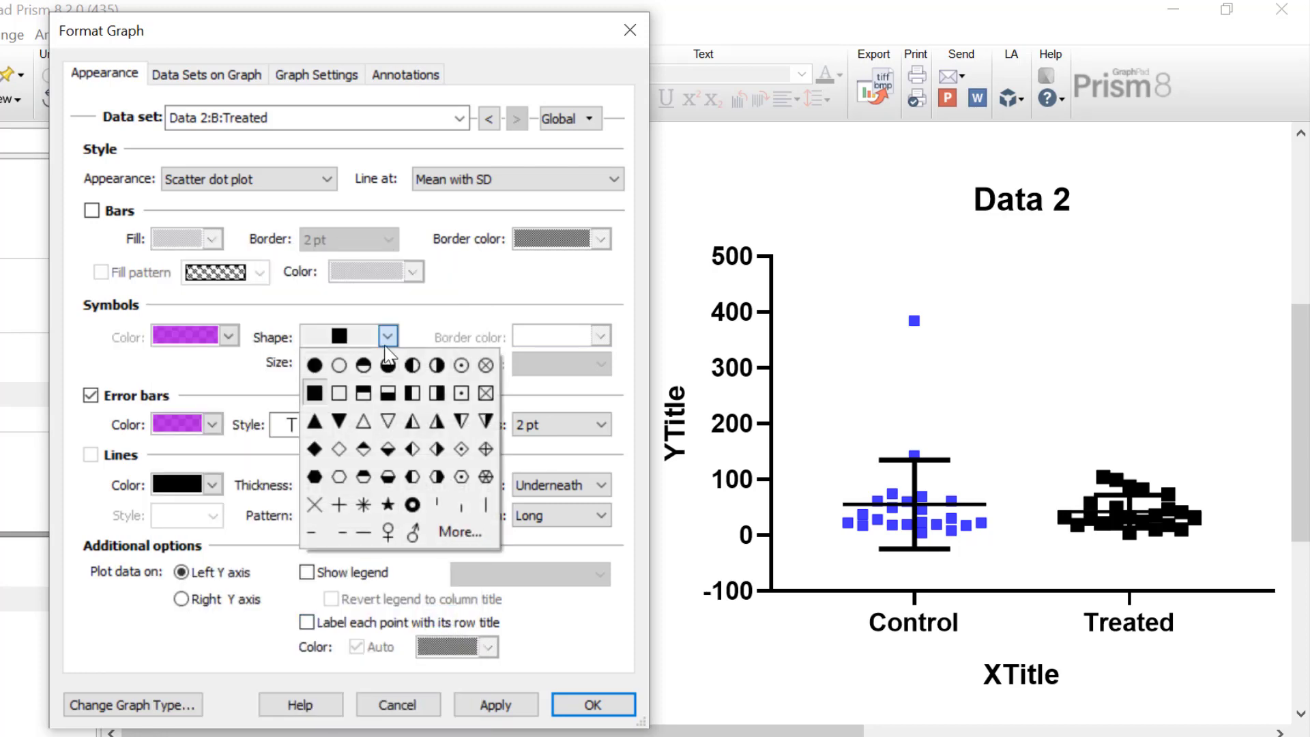
click(315, 423)
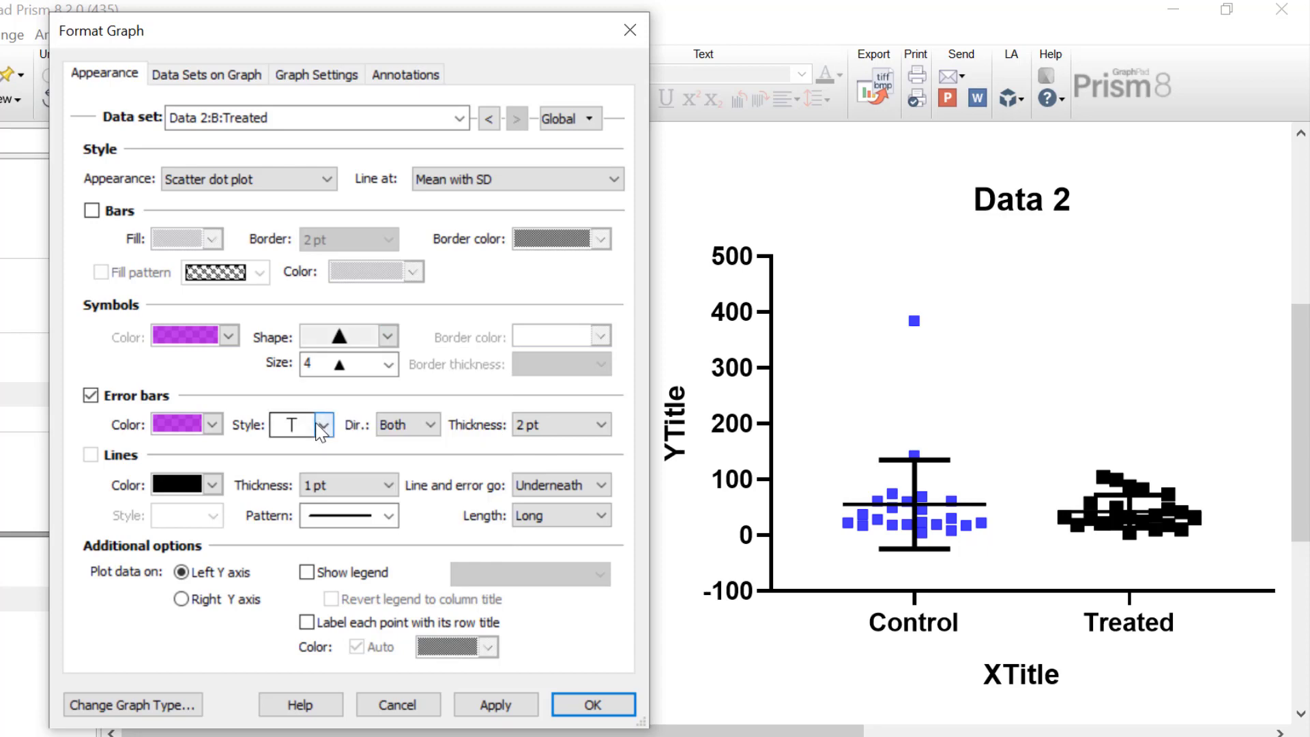
click(345, 365)
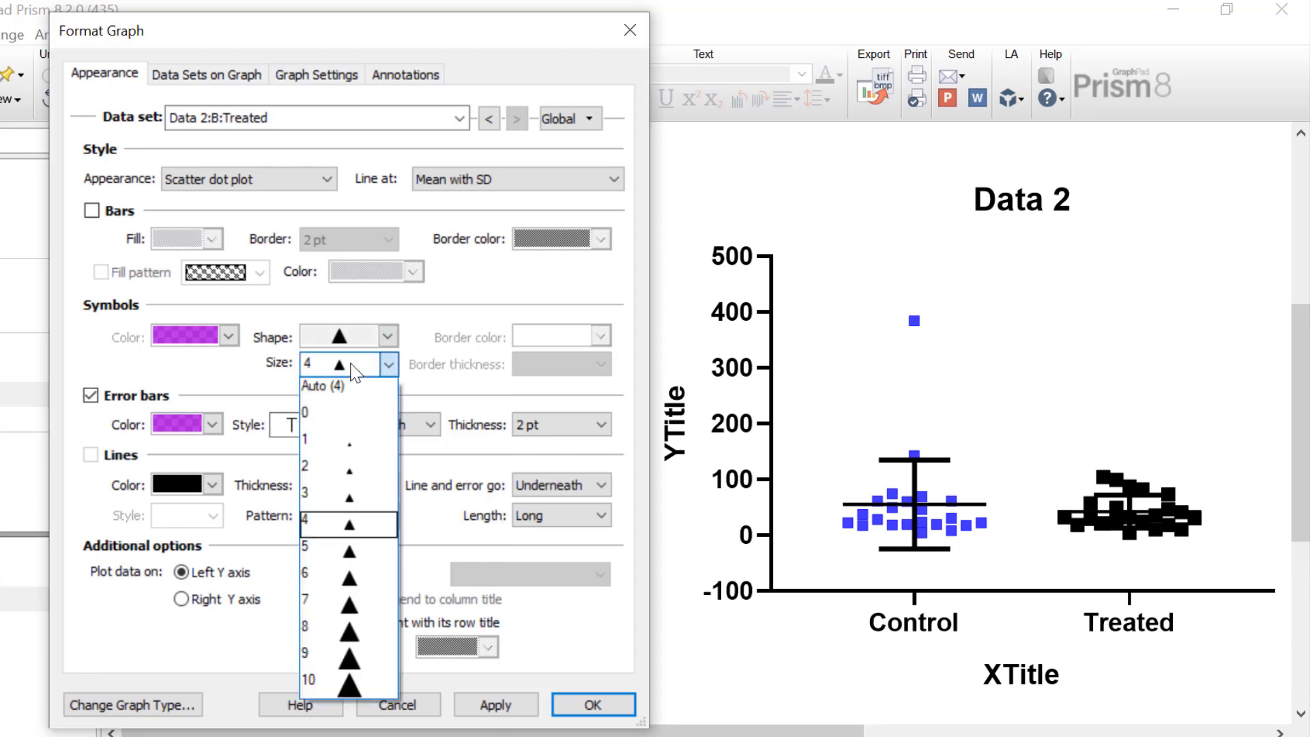
click(350, 494)
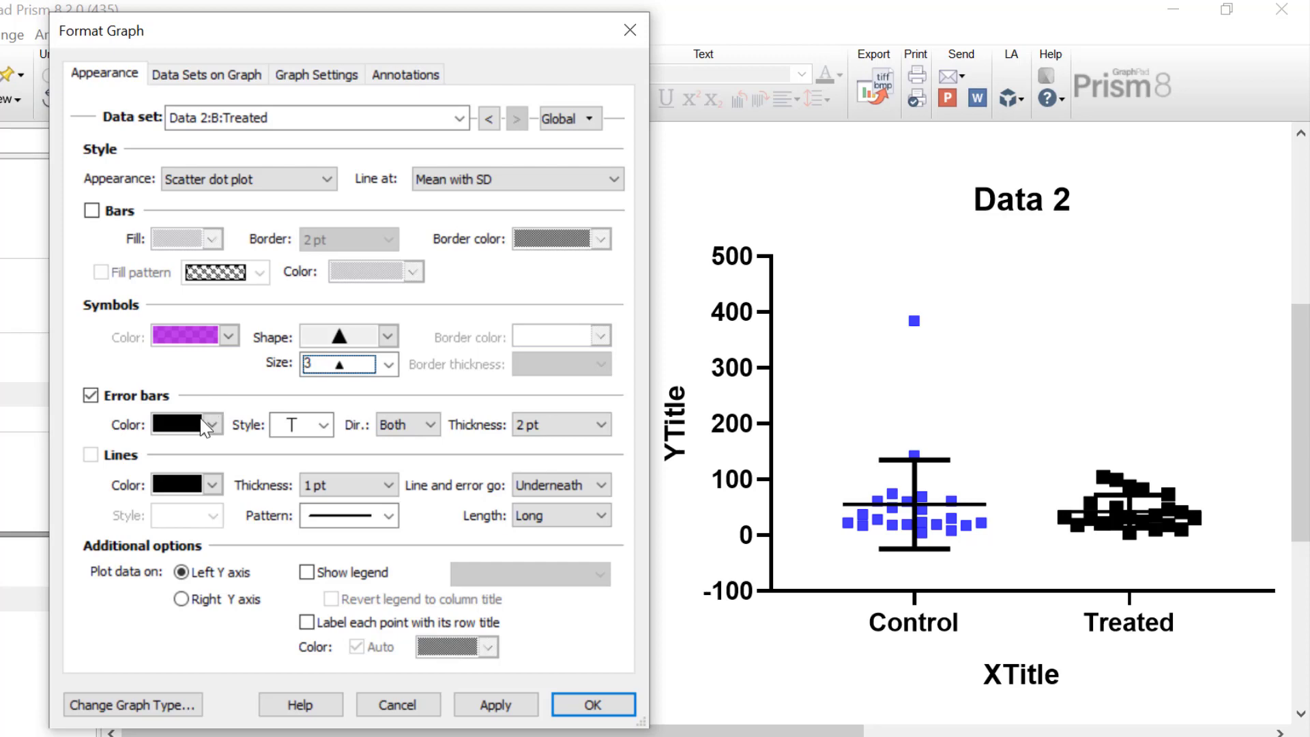
- Place the Treated data set's line and error bars on top of the symbols and apply the formatting
click(586, 489)
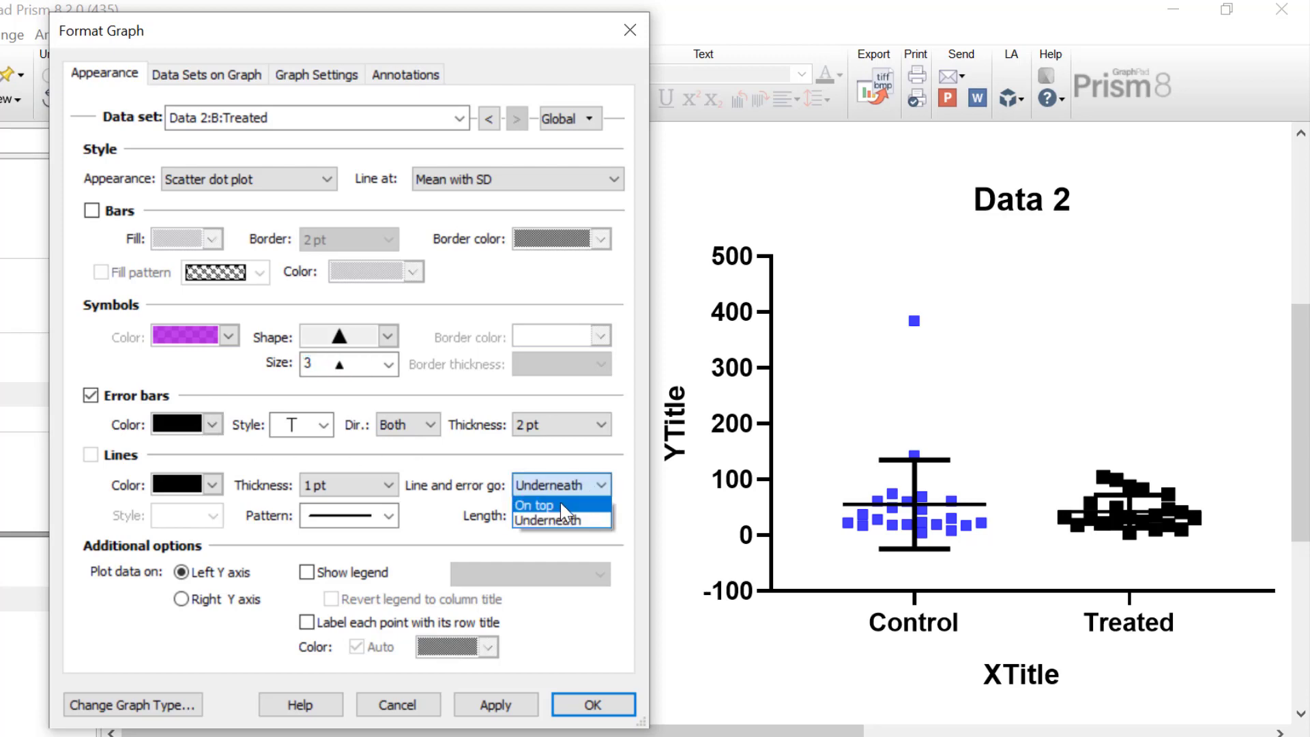
click(560, 505)
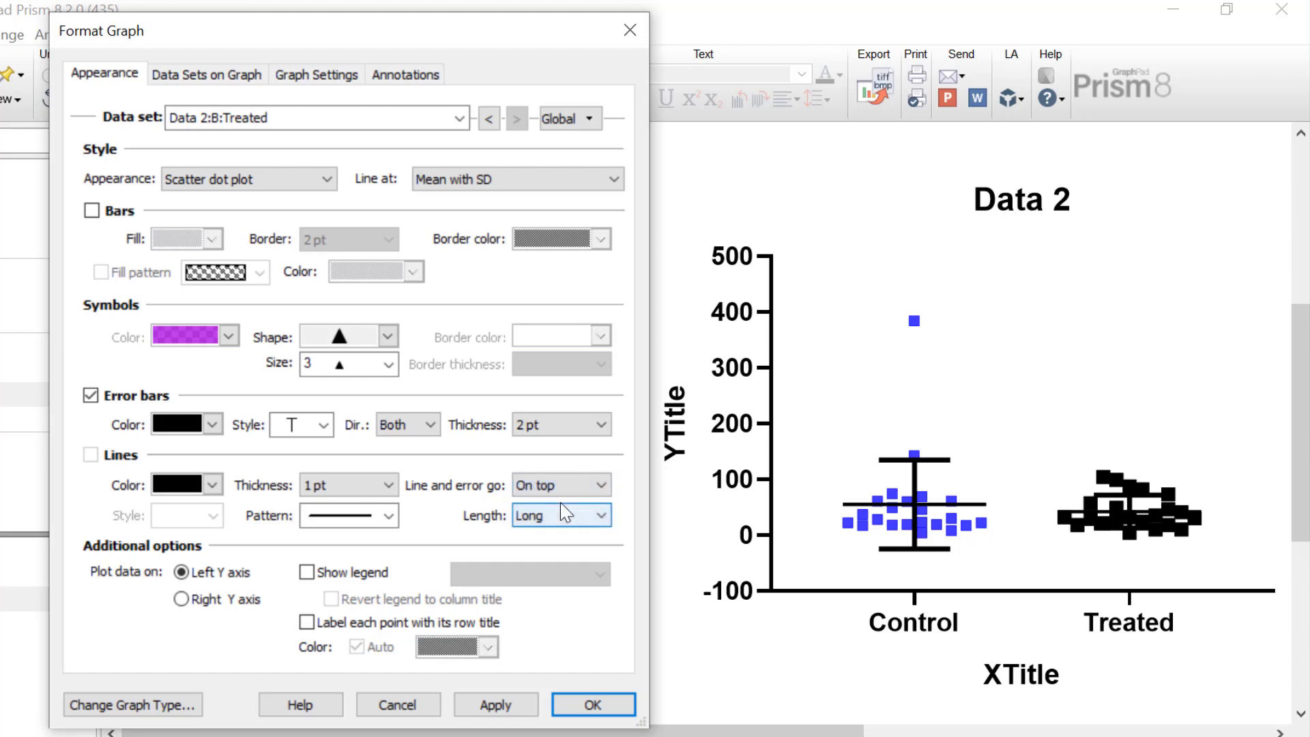
click(526, 710)
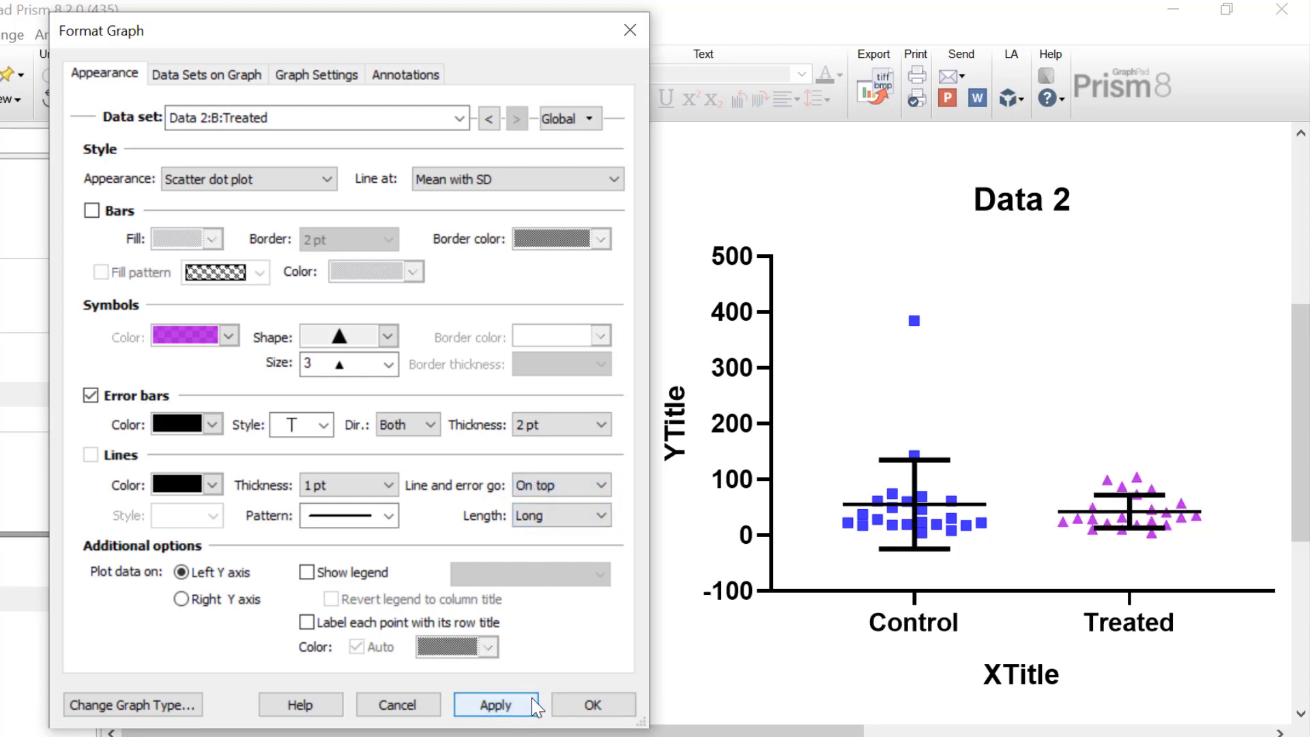